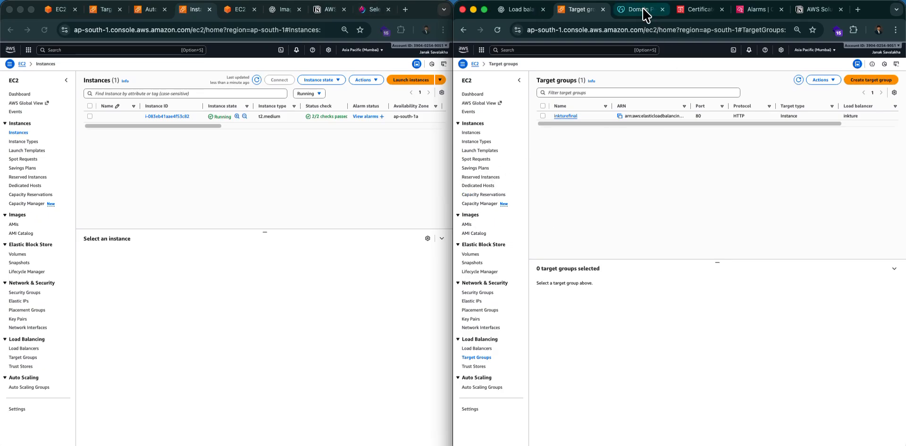
Check the running t2.medium instance, then bring forward the window listing the inkturefinal target group.
{"action": "left_click", "coordinate": [206, 174]}
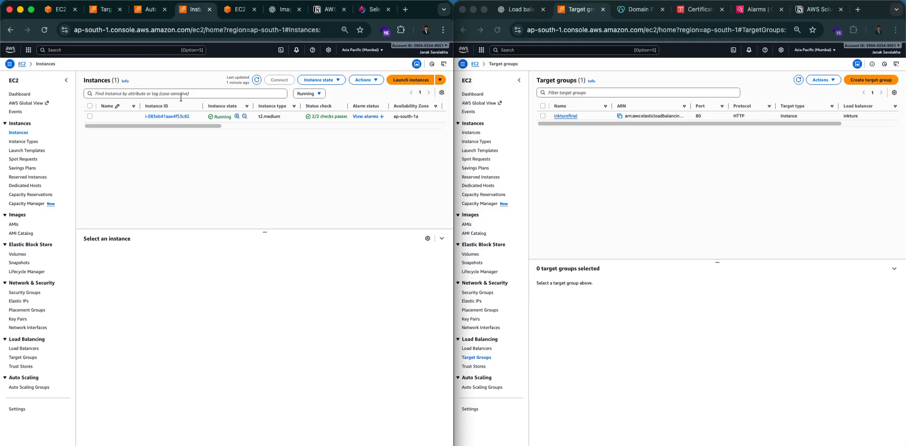
{"action": "left_click_drag", "start_coordinate": [105, 126], "coordinate": [103, 143]}
{"action": "left_click", "coordinate": [543, 56]}
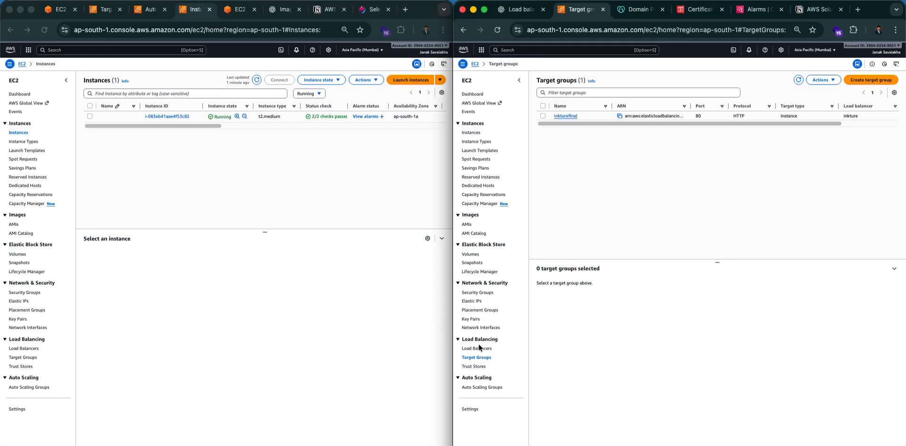
Open inkturefinal, confirm its single registered target is unhealthy, then go to the EC2 dashboard.
{"action": "left_click", "coordinate": [566, 115]}
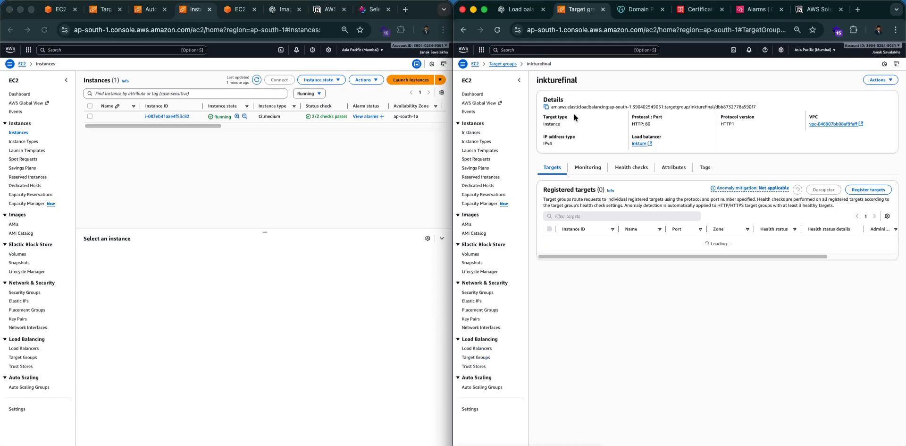
{"action": "mouse_move", "coordinate": [648, 310]}
{"action": "left_mouse_down"}
{"action": "mouse_move", "coordinate": [854, 306]}
{"action": "mouse_move", "coordinate": [613, 298]}
{"action": "mouse_move", "coordinate": [715, 315]}
{"action": "mouse_move", "coordinate": [645, 311]}
{"action": "left_mouse_up"}
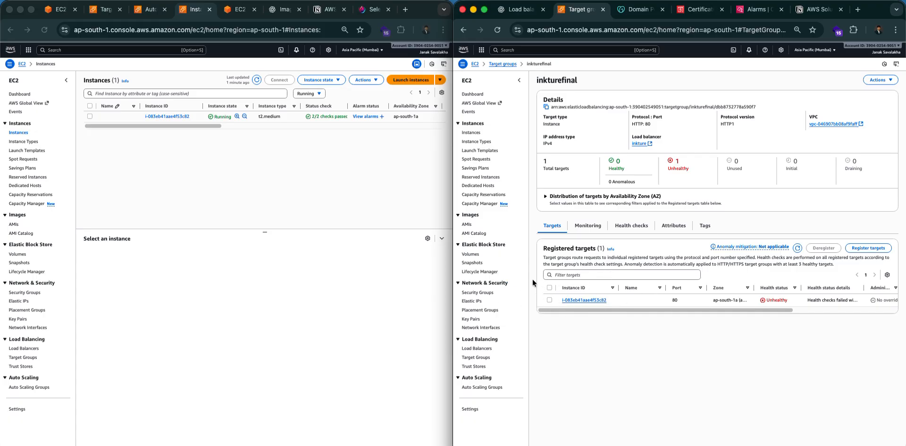
{"action": "left_click", "coordinate": [475, 64]}
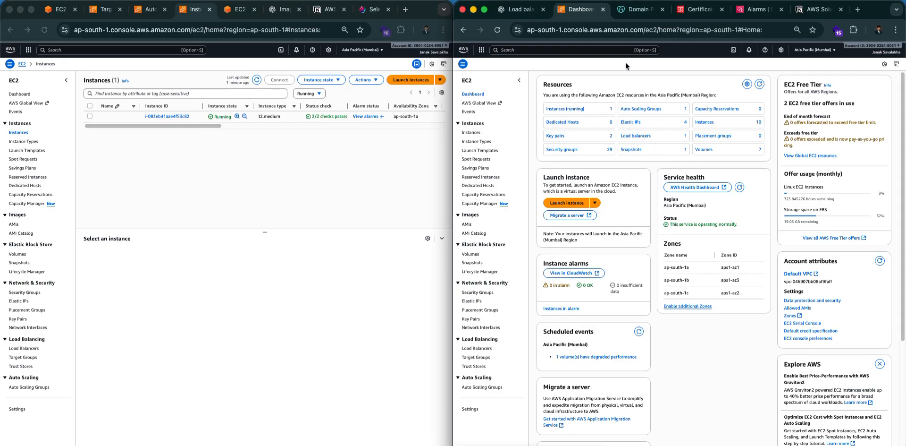
Search 'ACm-PCA' to reach the Certificate Manager certificates list.
{"action": "left_click", "coordinate": [566, 51]}
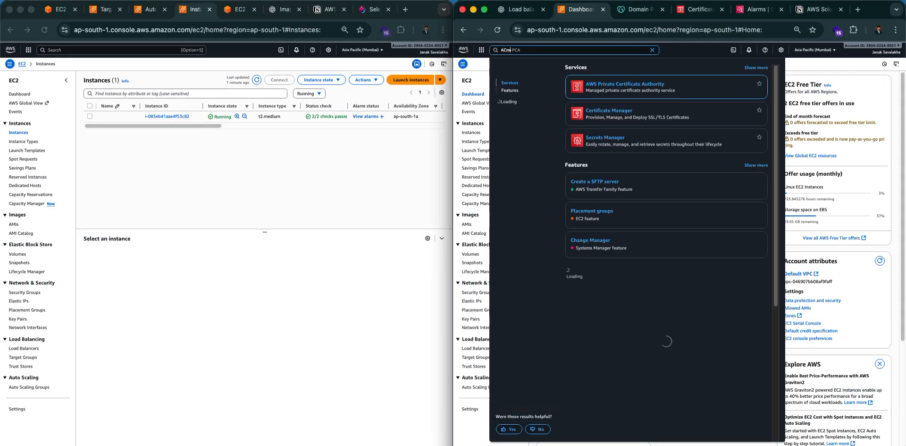
{"action": "left_click", "coordinate": [700, 9]}
{"action": "left_click", "coordinate": [523, 49]}
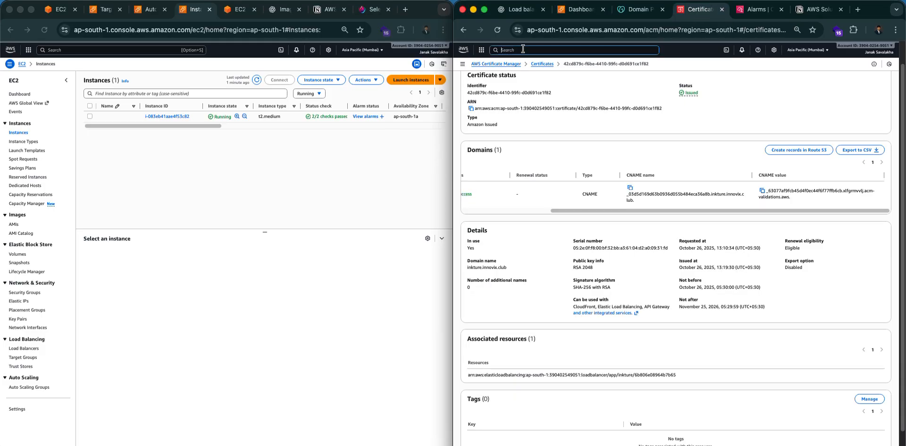
{"action": "type", "text": "ACm-PCA"}
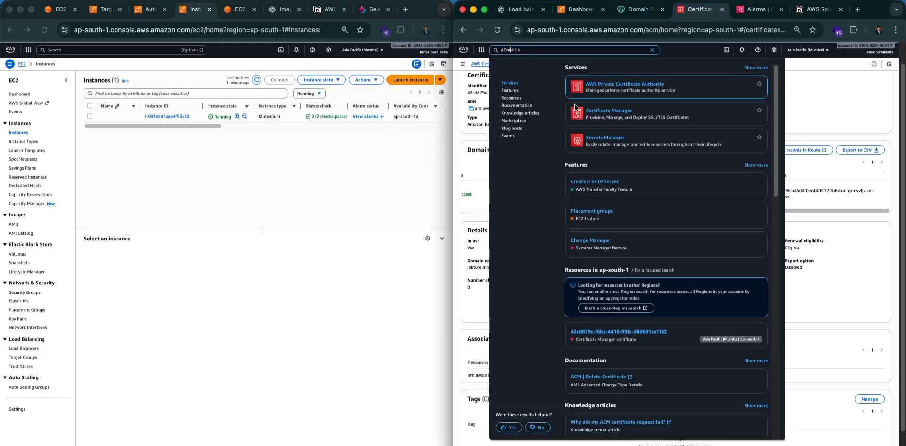
{"action": "left_click", "coordinate": [585, 111]}
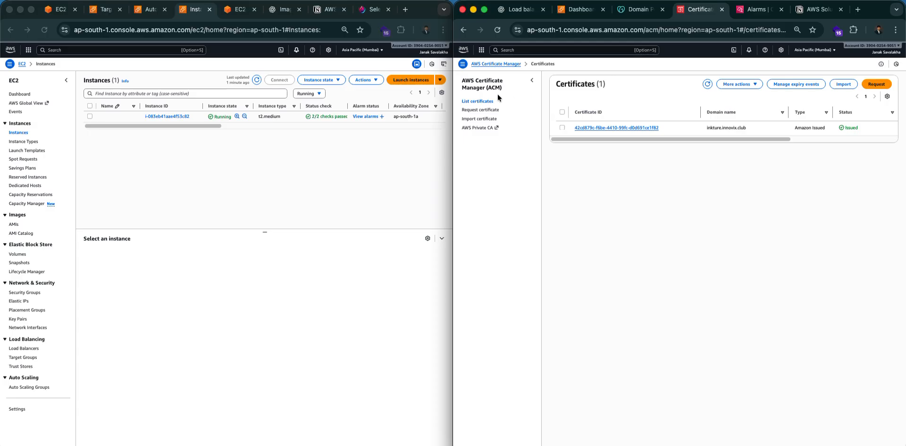
Start a public certificate request, then abandon it.
{"action": "left_click", "coordinate": [876, 84]}
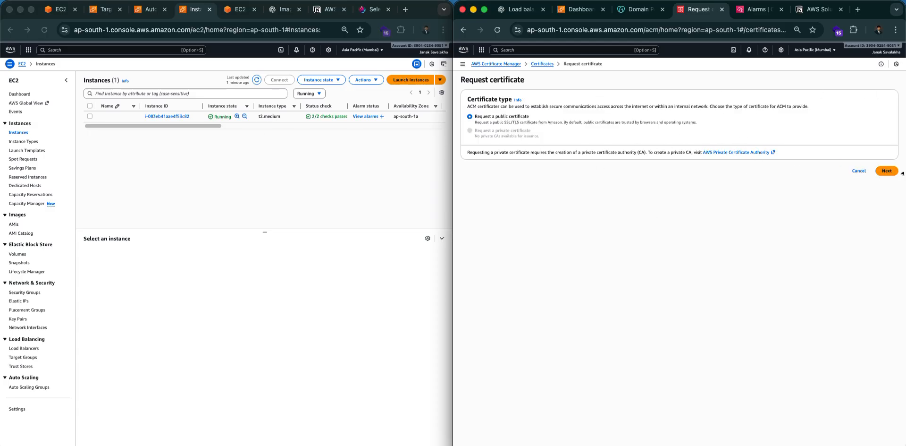
{"action": "left_click", "coordinate": [897, 170]}
{"action": "left_click", "coordinate": [535, 125]}
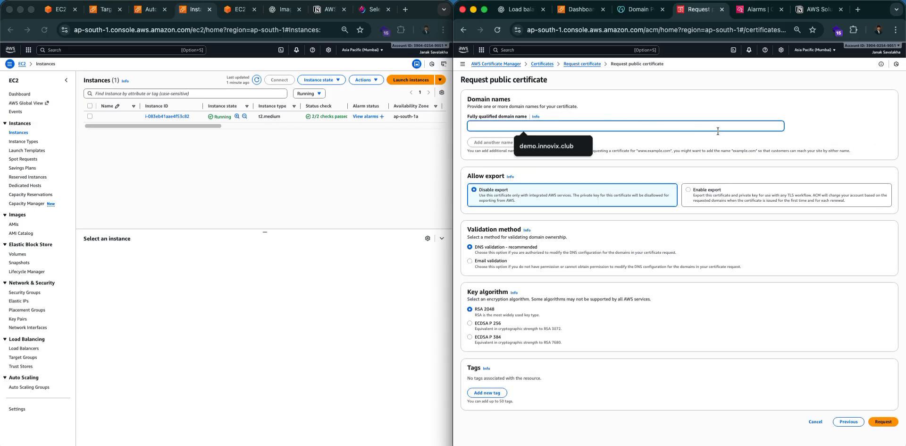
{"action": "left_click", "coordinate": [760, 150]}
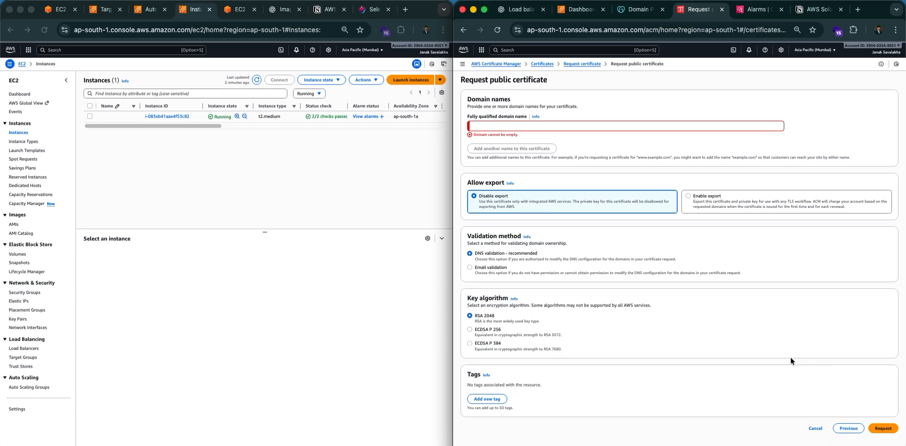
{"action": "left_click", "coordinate": [815, 427]}
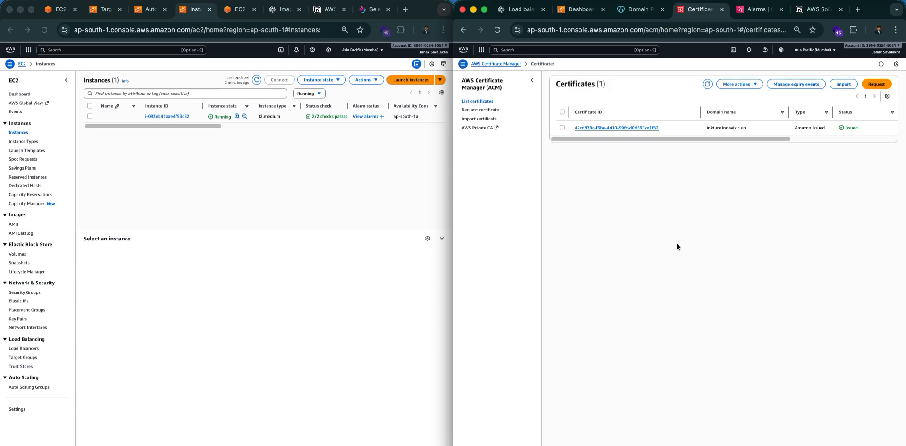
View the issued inkture.innovix.club certificate's validation CNAME, then switch to GoDaddy DNS records.
{"action": "left_click", "coordinate": [616, 132]}
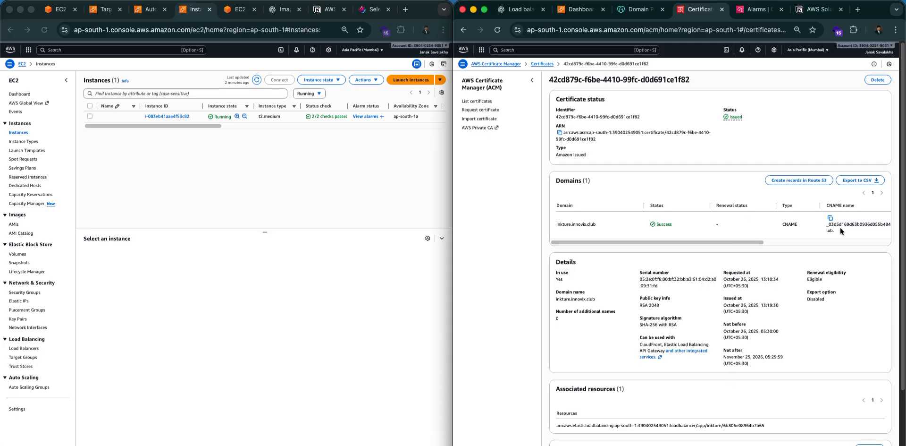
{"action": "scroll", "coordinate": [772, 244], "scroll_direction": "right", "scroll_amount": 5}
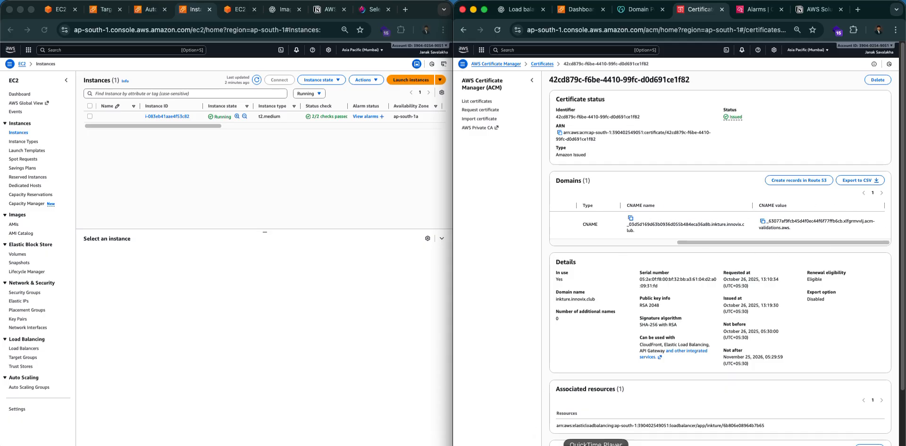
{"action": "left_click", "coordinate": [640, 10]}
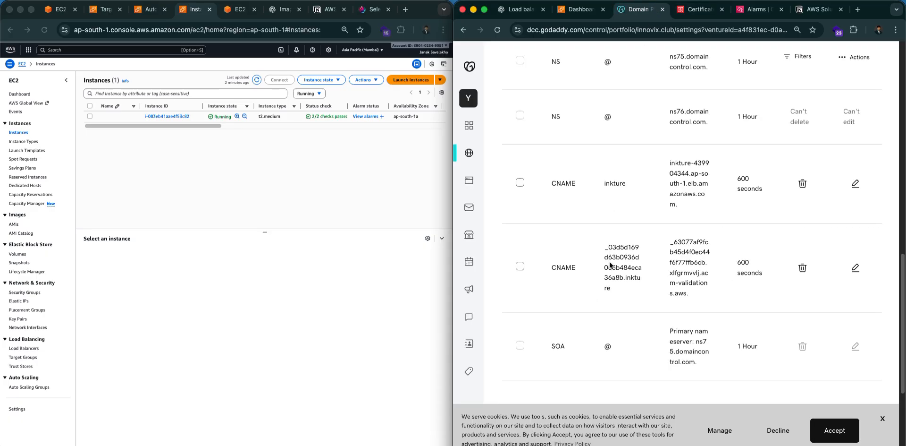
Select the validation CNAME name and value in GoDaddy, closing stray terminal windows.
{"action": "left_click_drag", "start_coordinate": [604, 247], "coordinate": [722, 306]}
{"action": "left_click", "coordinate": [525, 444]}
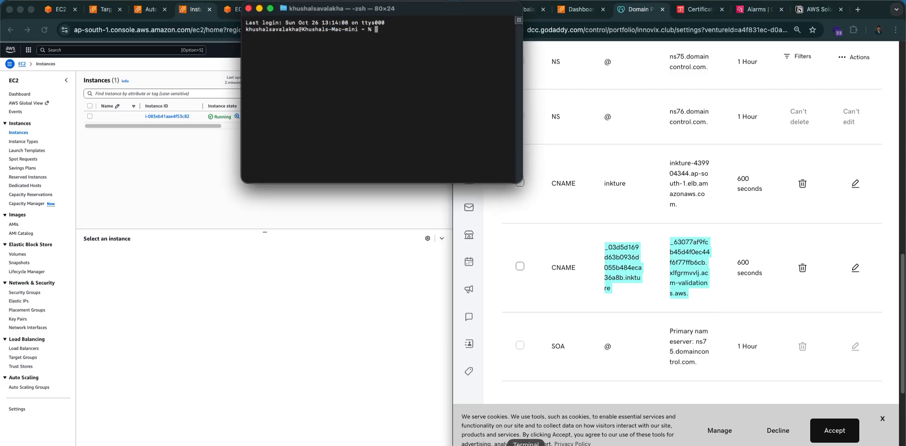
{"action": "left_click", "coordinate": [249, 8]}
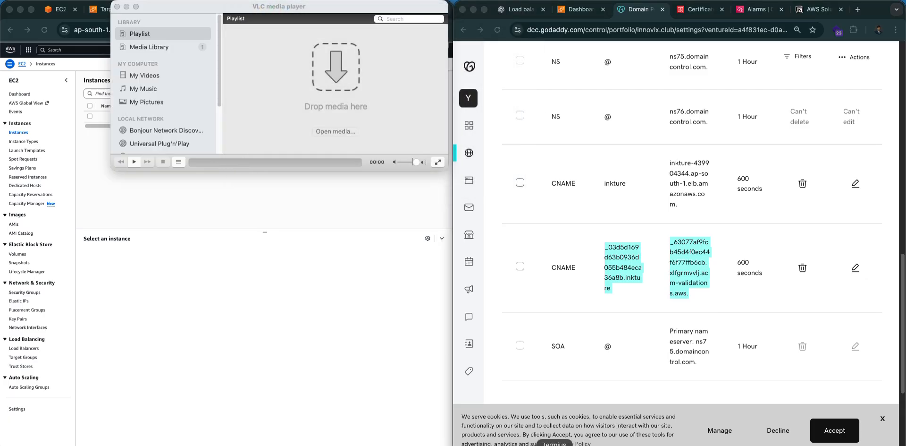
{"action": "left_click", "coordinate": [525, 445]}
{"action": "left_click", "coordinate": [248, 8]}
Reselect the full validation CNAME value and close the VLC media player.
{"action": "left_click", "coordinate": [618, 262]}
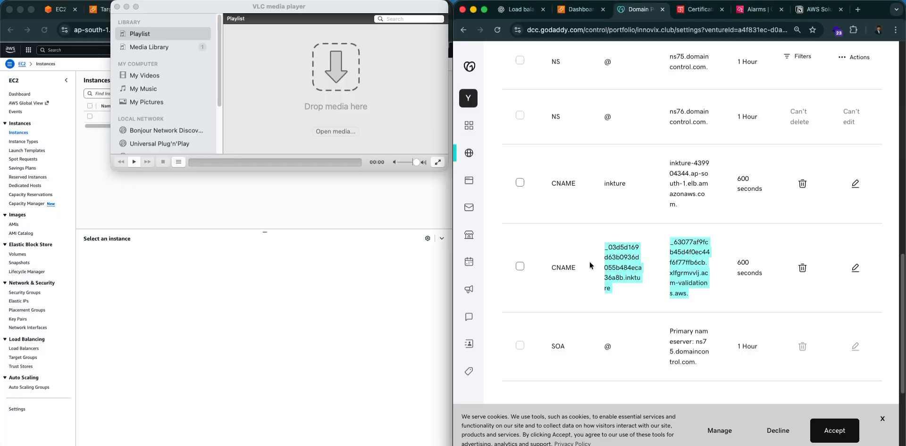
{"action": "left_click", "coordinate": [681, 254]}
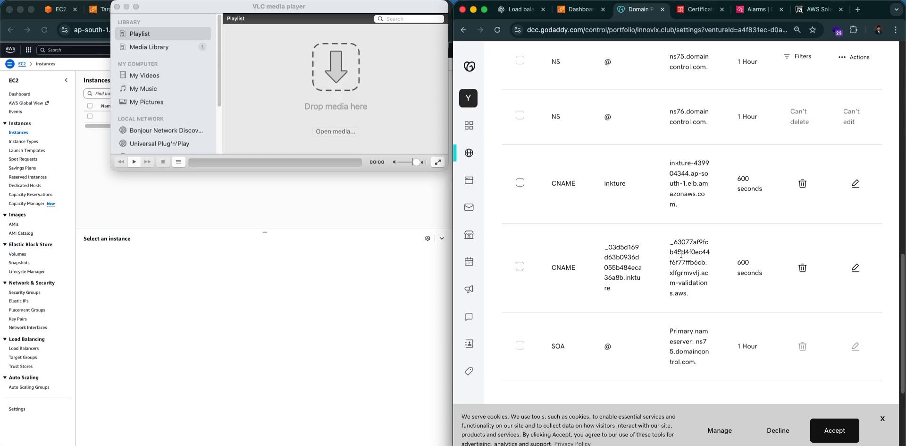
{"action": "left_click_drag", "start_coordinate": [673, 242], "coordinate": [697, 298]}
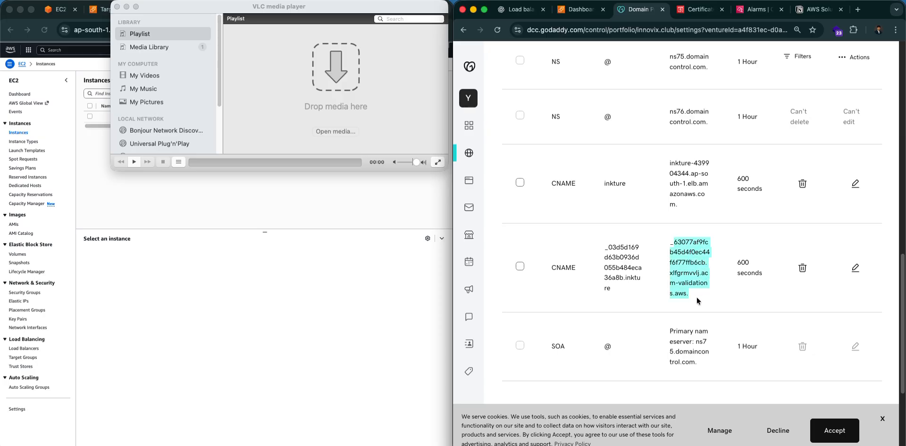
{"action": "left_click", "coordinate": [702, 248]}
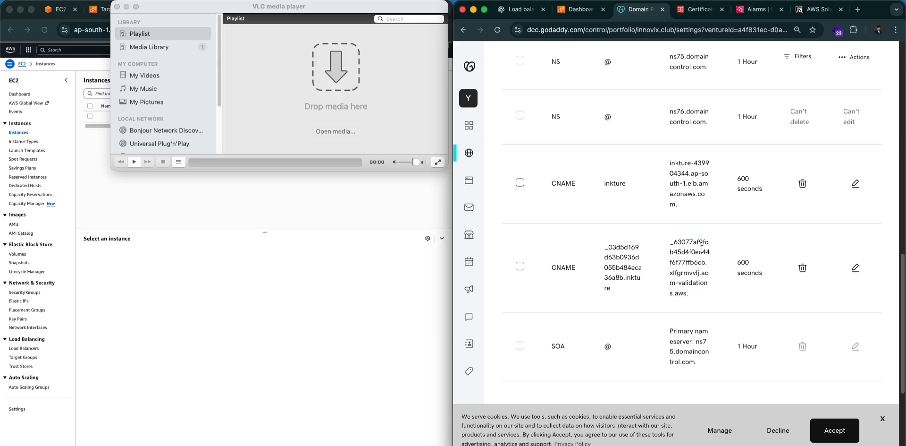
{"action": "left_click", "coordinate": [118, 7]}
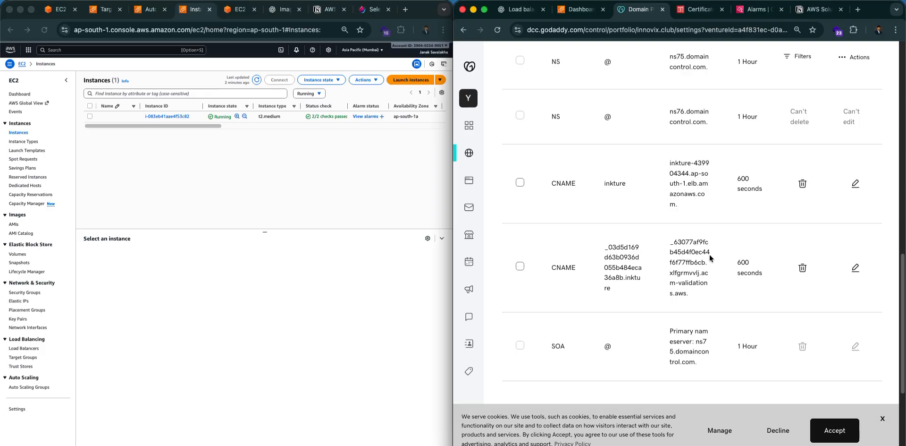
{"action": "left_click_drag", "start_coordinate": [665, 242], "coordinate": [713, 292]}
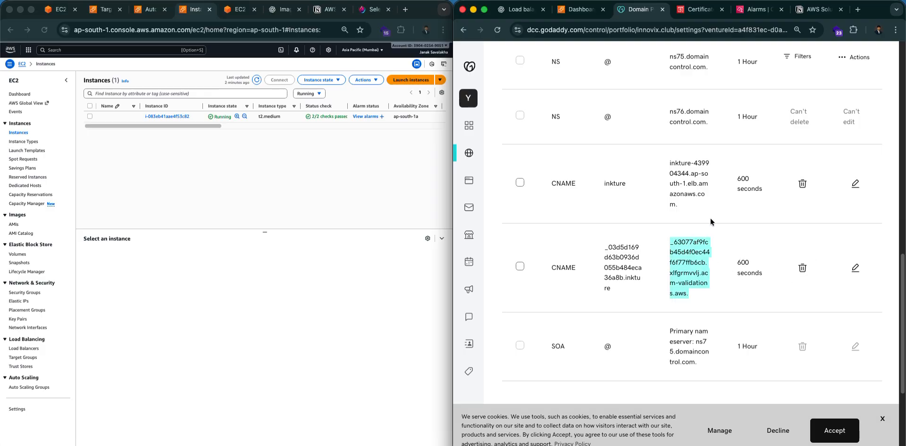
Return to the certificate details, then list load balancers in the left window, showing inkture active.
{"action": "left_click", "coordinate": [708, 9]}
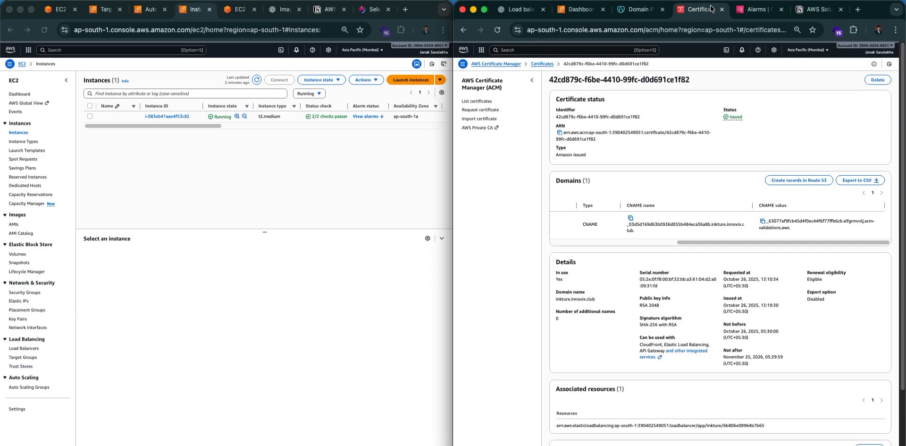
{"action": "left_click_drag", "start_coordinate": [684, 242], "coordinate": [520, 246]}
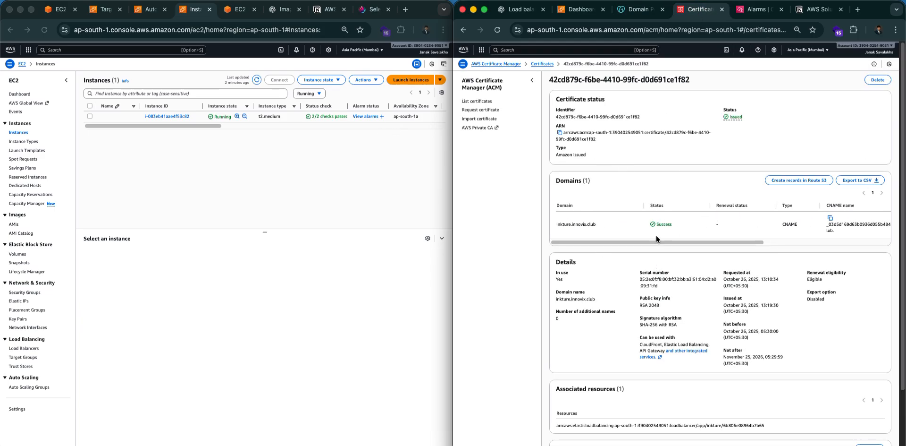
{"action": "left_click", "coordinate": [300, 182]}
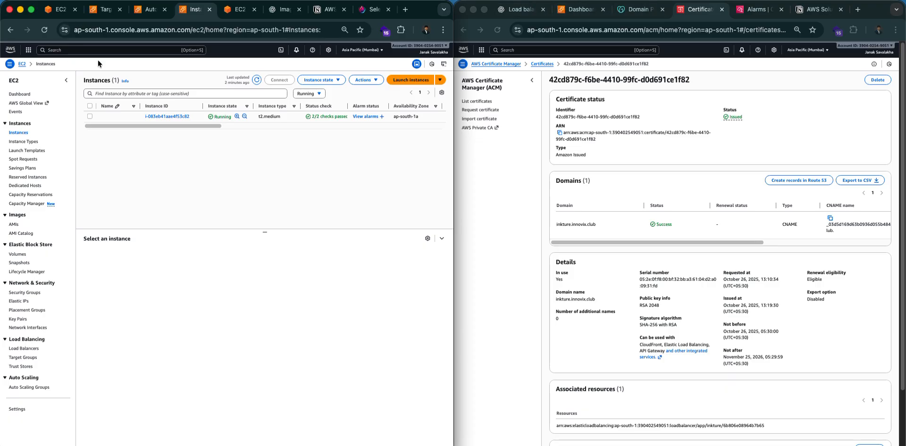
{"action": "left_click", "coordinate": [86, 51]}
{"action": "type", "text": "A"}
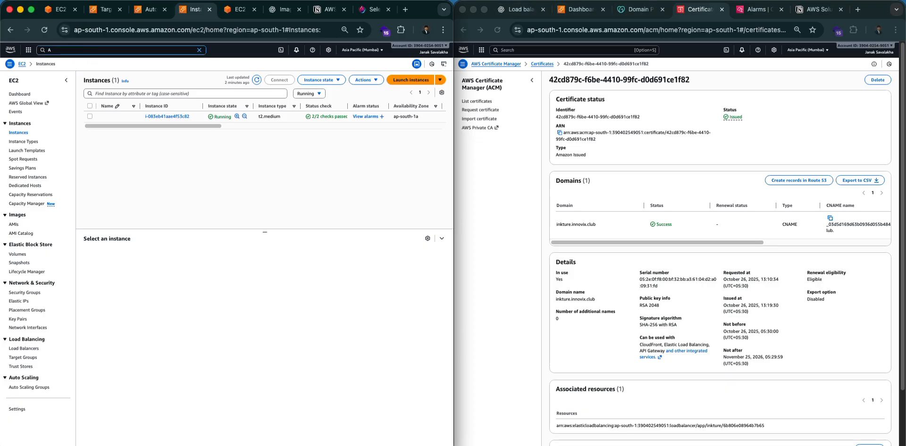
{"action": "left_click", "coordinate": [22, 350]}
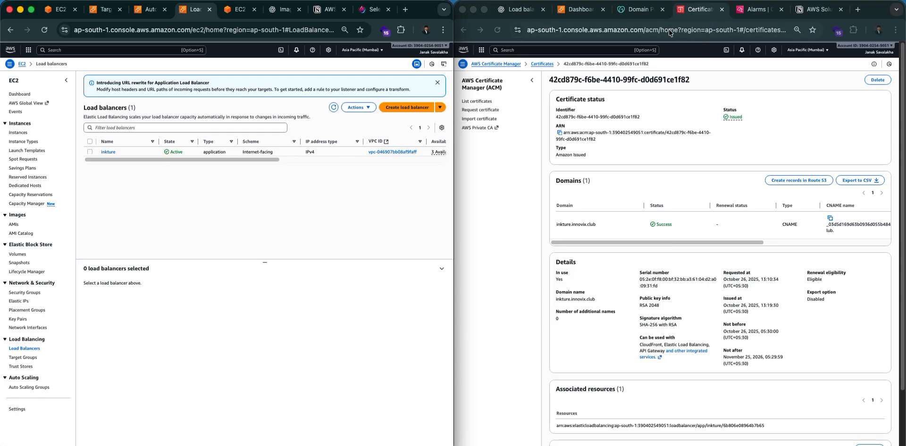
Start a console search in the right window, clearing the mistyped text.
{"action": "left_click", "coordinate": [538, 49]}
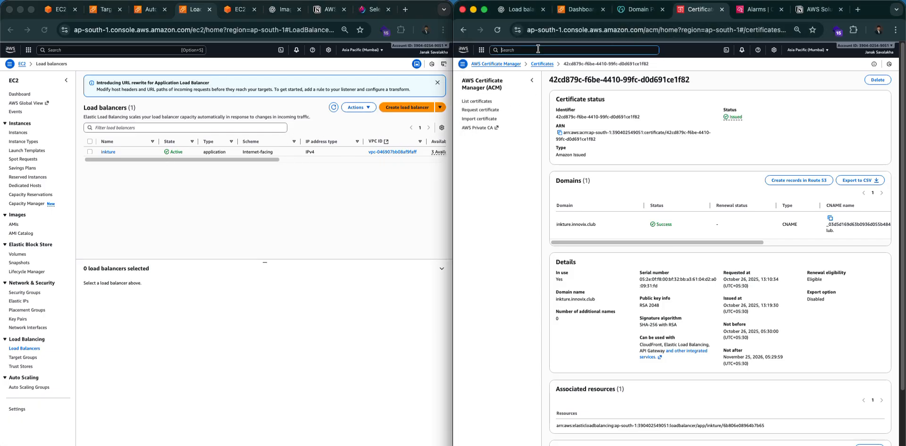
{"action": "type", "text": "Target"}
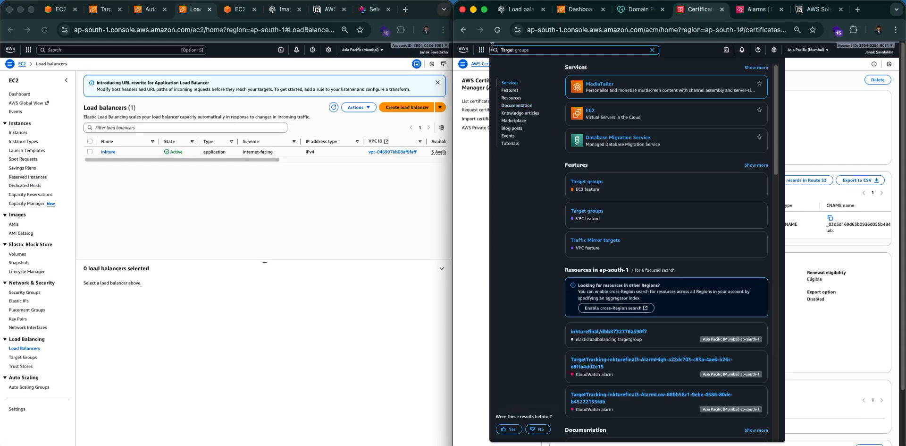
{"action": "double_click", "coordinate": [530, 53]}
{"action": "key", "text": "BackSpace"}
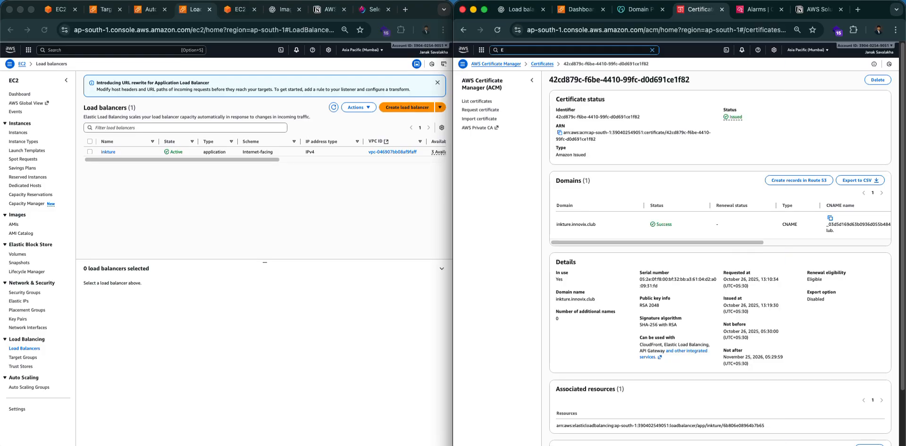
{"action": "type", "text": "E"}
{"action": "key", "text": "BackSpace"}
Search EC2 and start creating a new target group from the Target groups list.
{"action": "type", "text": "EC2"}
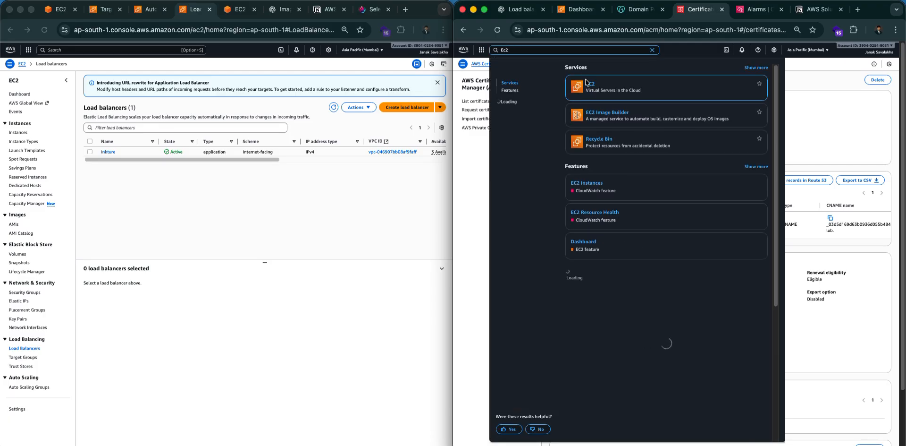
{"action": "left_click", "coordinate": [589, 86]}
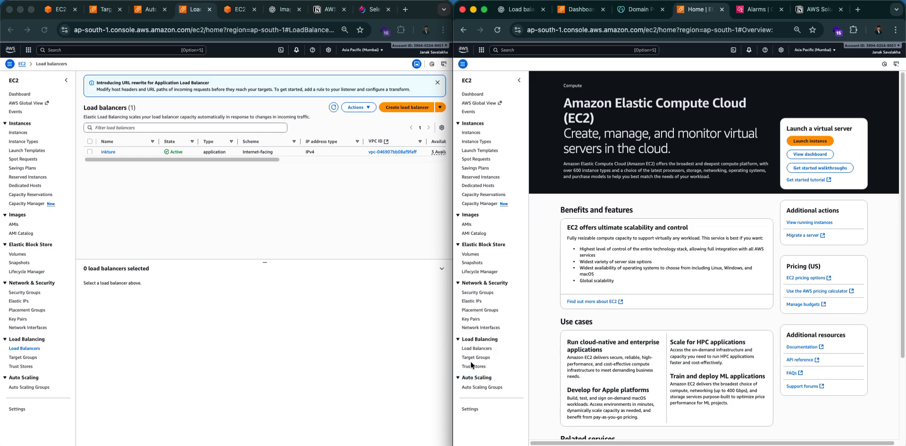
{"action": "left_click", "coordinate": [482, 358]}
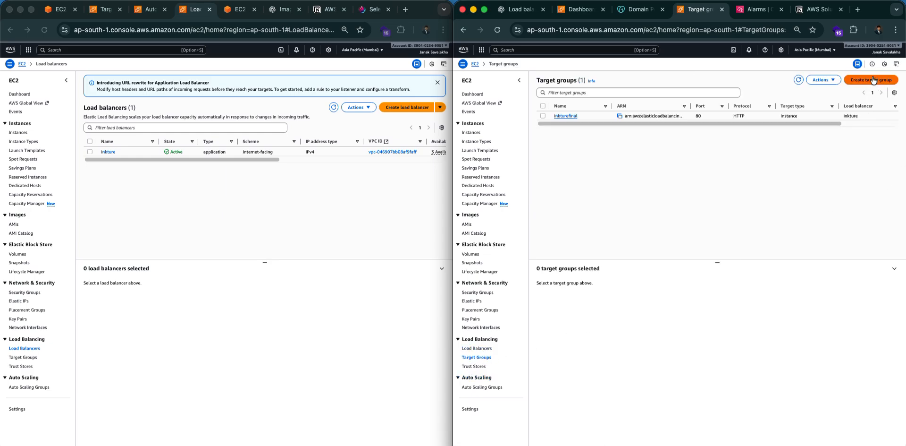
{"action": "left_click", "coordinate": [889, 101]}
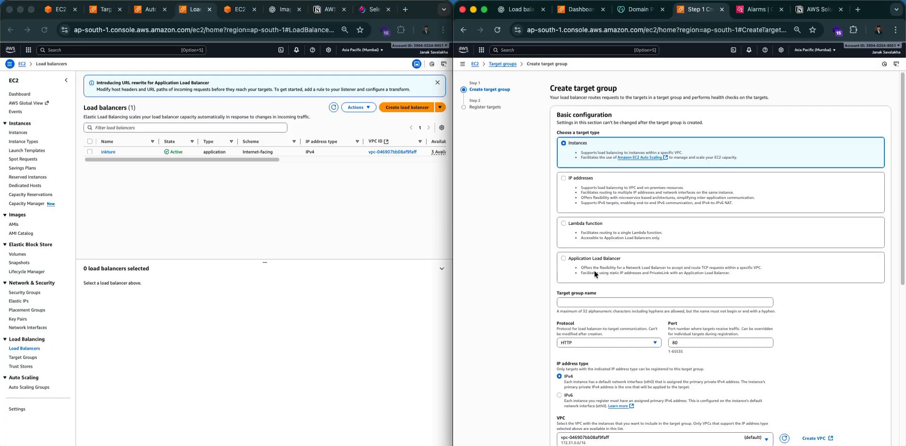
Review protocol and target type options, keep Instances as the target type, and edit the health check path.
{"action": "scroll", "coordinate": [643, 292], "scroll_direction": "down", "scroll_amount": 2}
{"action": "scroll", "coordinate": [657, 225], "scroll_direction": "down", "scroll_amount": 3}
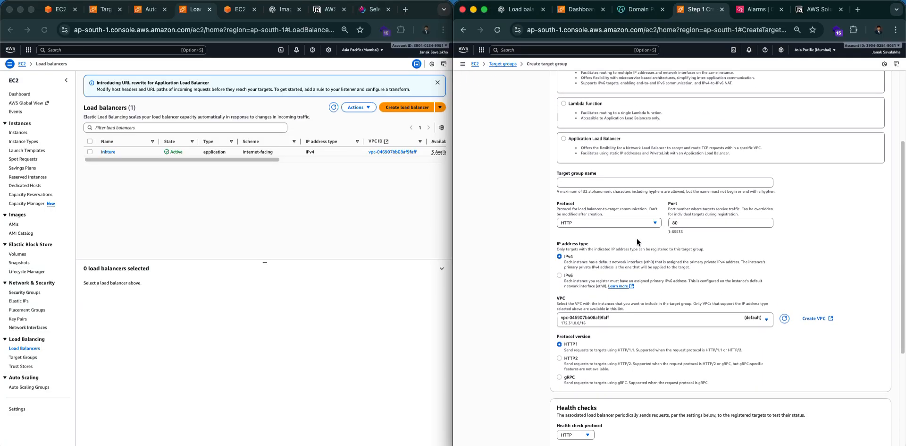
{"action": "left_click", "coordinate": [607, 220]}
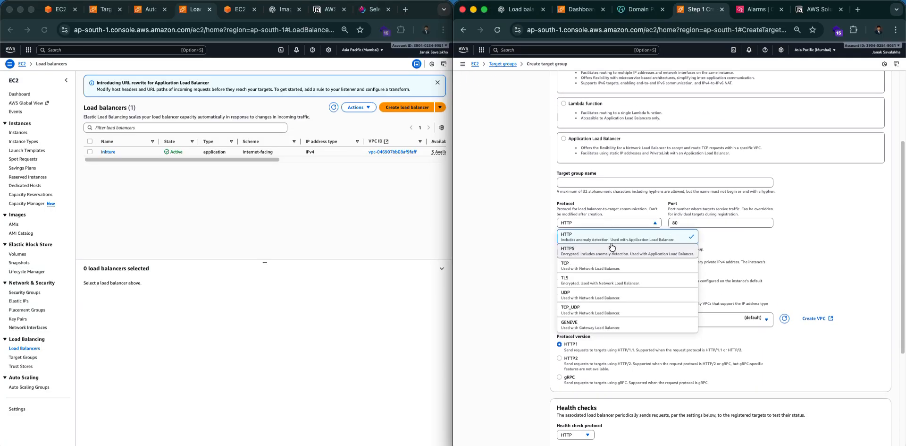
{"action": "scroll", "coordinate": [607, 229], "scroll_direction": "up", "scroll_amount": 4}
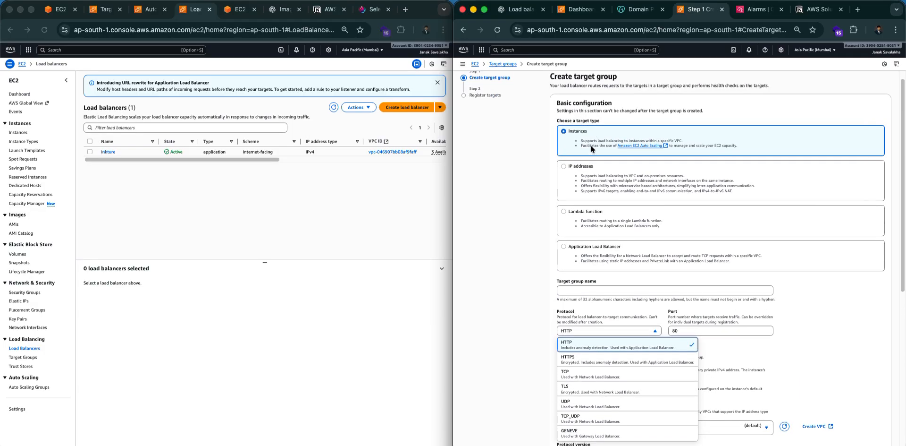
{"action": "scroll", "coordinate": [609, 267], "scroll_direction": "down", "scroll_amount": 3}
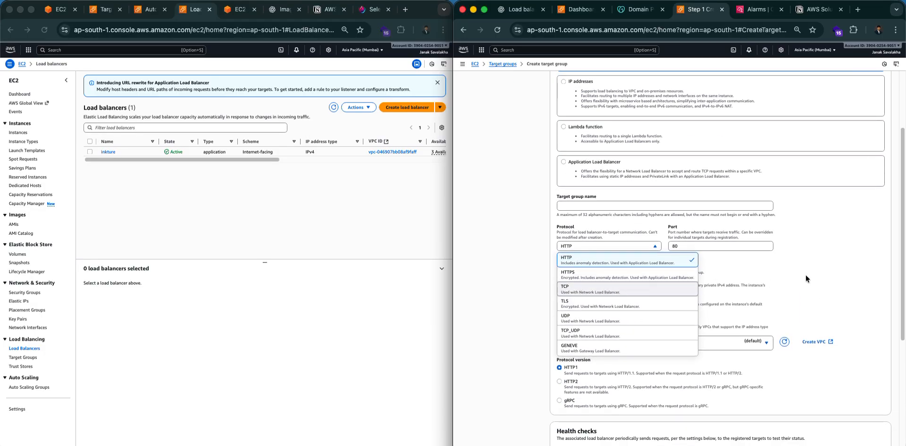
{"action": "left_click", "coordinate": [799, 287]}
{"action": "scroll", "coordinate": [774, 255], "scroll_direction": "up", "scroll_amount": 3}
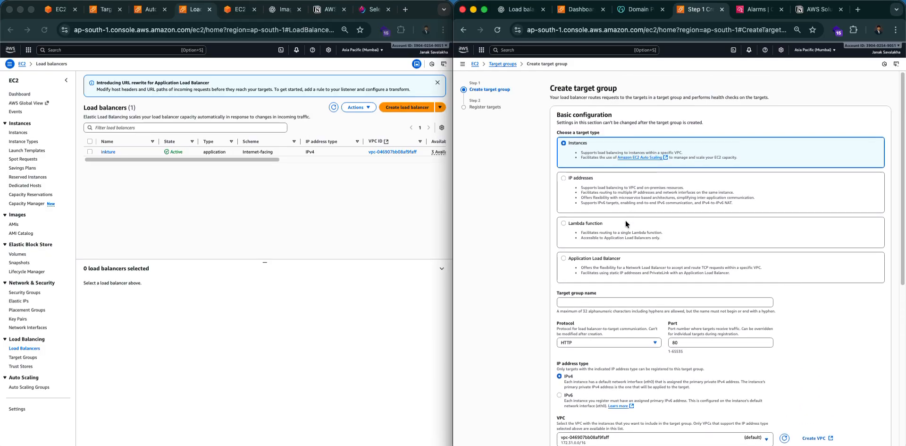
{"action": "left_click", "coordinate": [616, 284]}
{"action": "scroll", "coordinate": [600, 260], "scroll_direction": "down", "scroll_amount": 4}
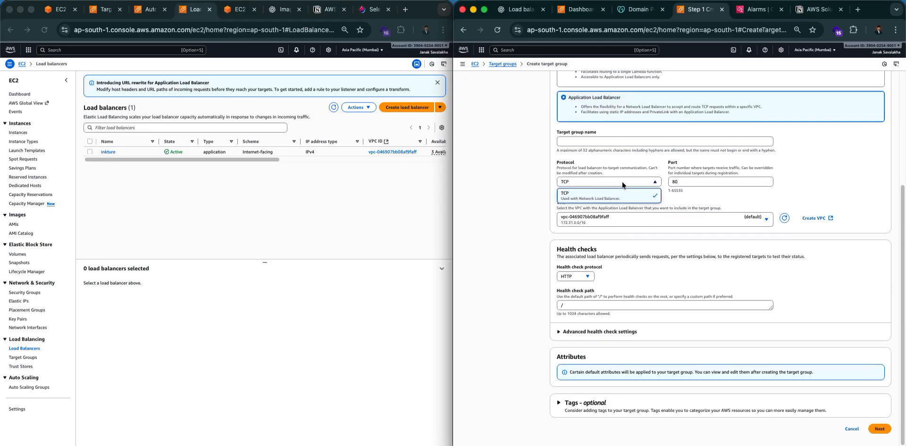
{"action": "scroll", "coordinate": [717, 196], "scroll_direction": "up", "scroll_amount": 3}
{"action": "left_click", "coordinate": [593, 148]}
{"action": "scroll", "coordinate": [661, 189], "scroll_direction": "down", "scroll_amount": 5}
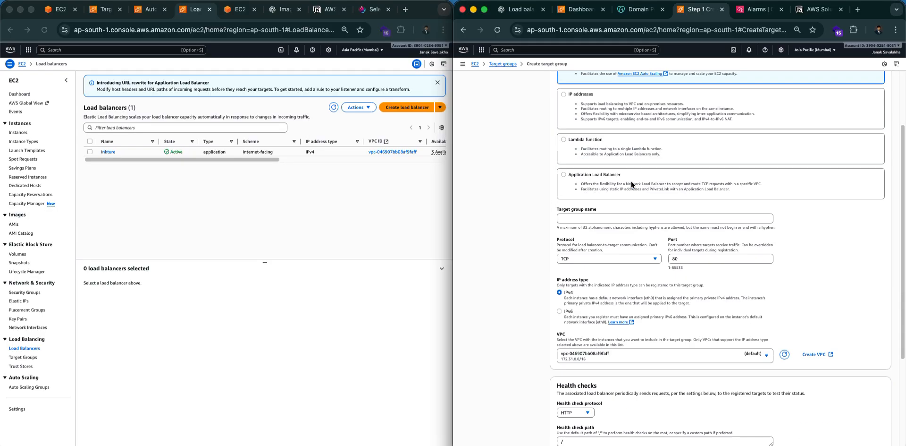
{"action": "left_click", "coordinate": [579, 306]}
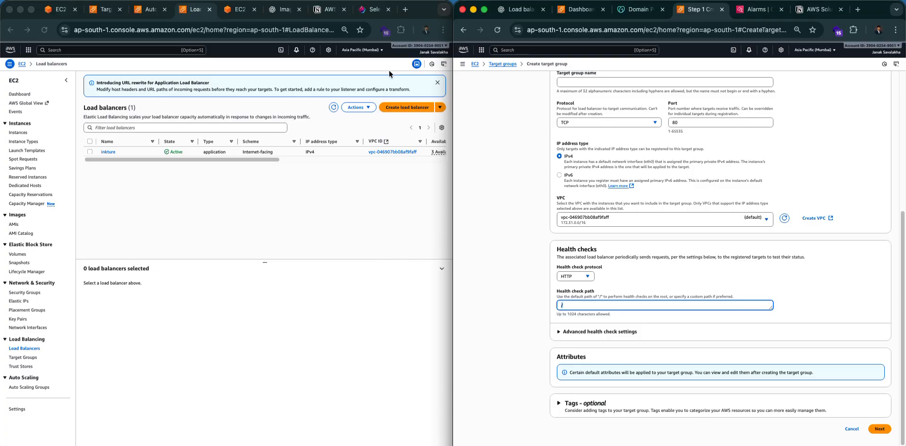
Name the target group 'inkture-tg' and continue to Register targets.
{"action": "scroll", "coordinate": [718, 266], "scroll_direction": "up", "scroll_amount": 5}
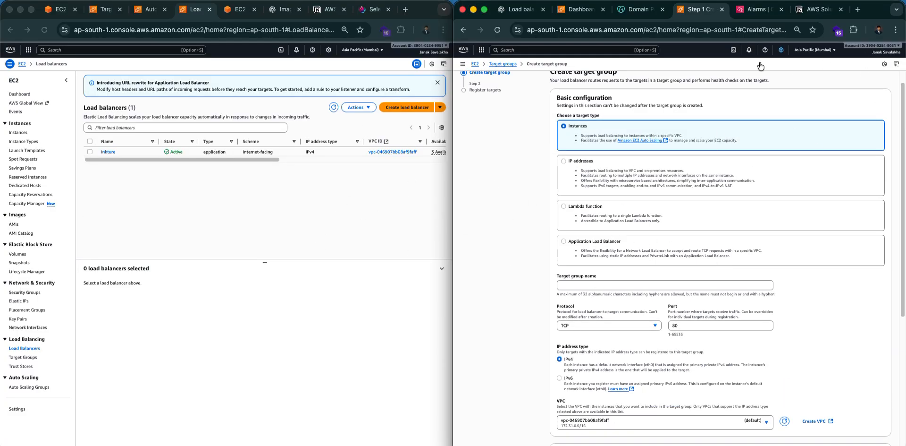
{"action": "scroll", "coordinate": [701, 226], "scroll_direction": "down", "scroll_amount": 5}
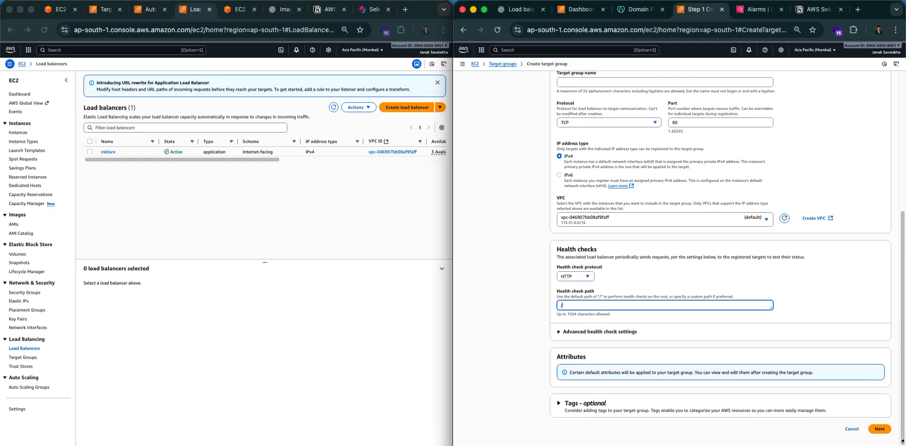
{"action": "left_click", "coordinate": [880, 428]}
{"action": "type", "text": "inkture-tg"}
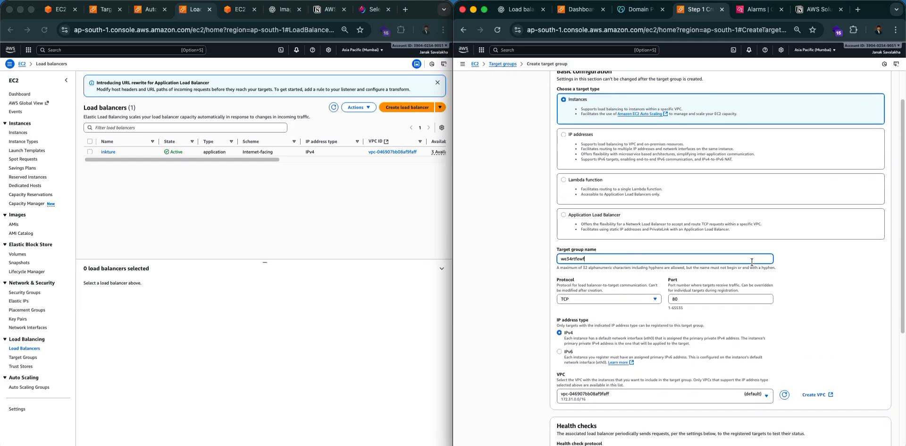
{"action": "scroll", "coordinate": [634, 255], "scroll_direction": "down", "scroll_amount": 5}
{"action": "left_click", "coordinate": [877, 430]}
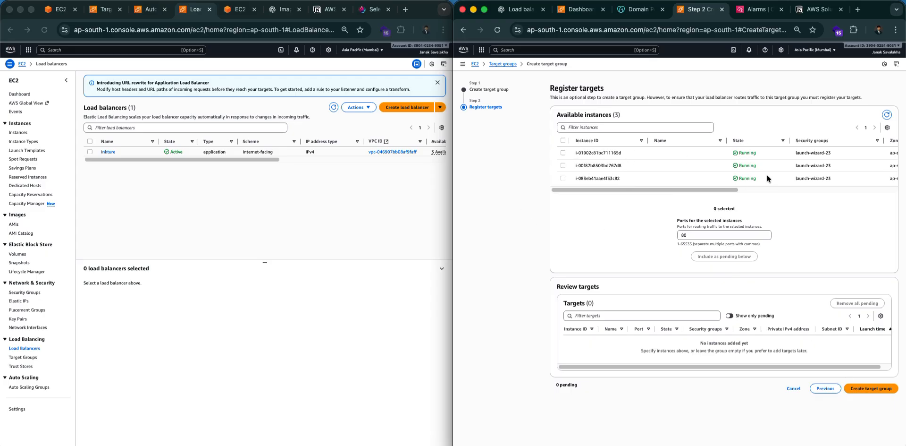
Tick all three running instances, then cancel and leave the unfinished target group wizard.
{"action": "left_click_drag", "start_coordinate": [721, 190], "coordinate": [695, 191]}
{"action": "left_click", "coordinate": [563, 152]}
{"action": "left_click", "coordinate": [563, 165]}
{"action": "left_click", "coordinate": [563, 178]}
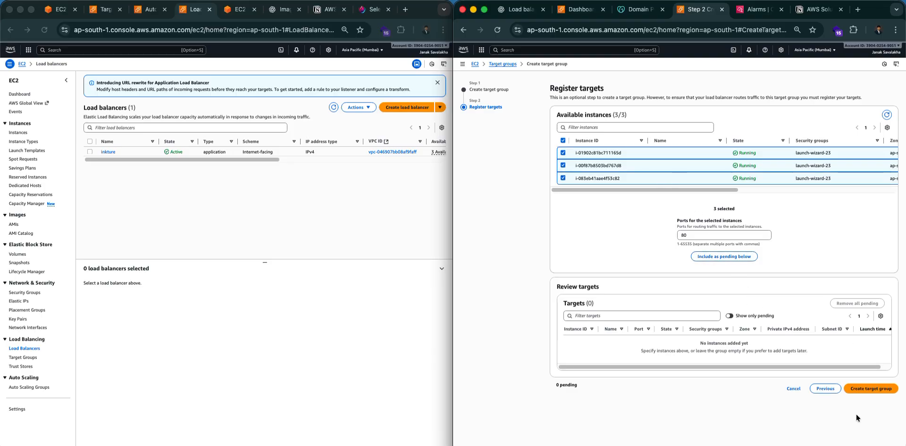
{"action": "left_click", "coordinate": [794, 388]}
{"action": "left_click", "coordinate": [756, 282]}
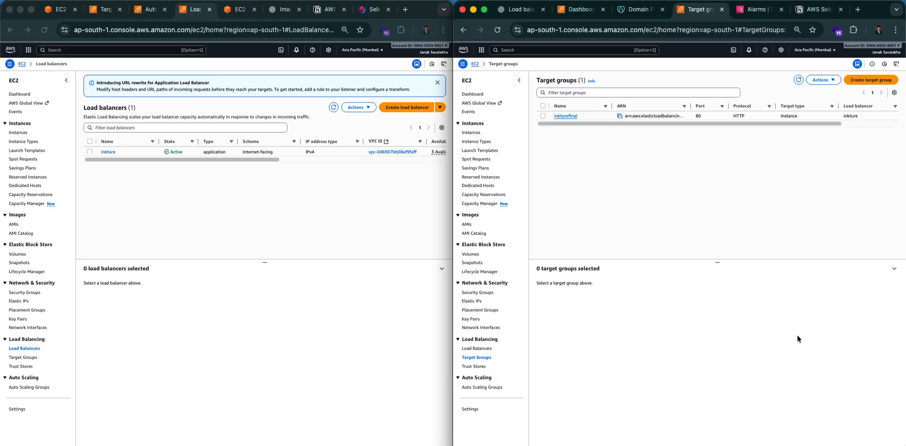
Start a new Application Load Balancer and go to its name field.
{"action": "left_click", "coordinate": [428, 108]}
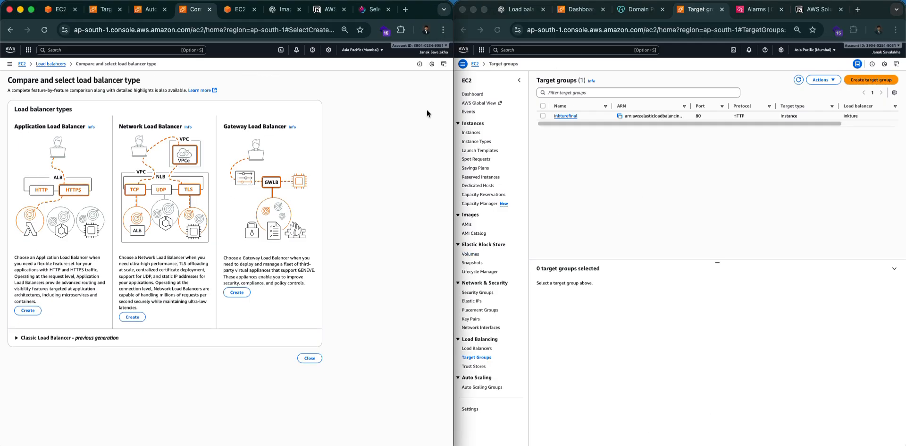
{"action": "left_click", "coordinate": [28, 310]}
{"action": "scroll", "coordinate": [113, 191], "scroll_direction": "down", "scroll_amount": 10}
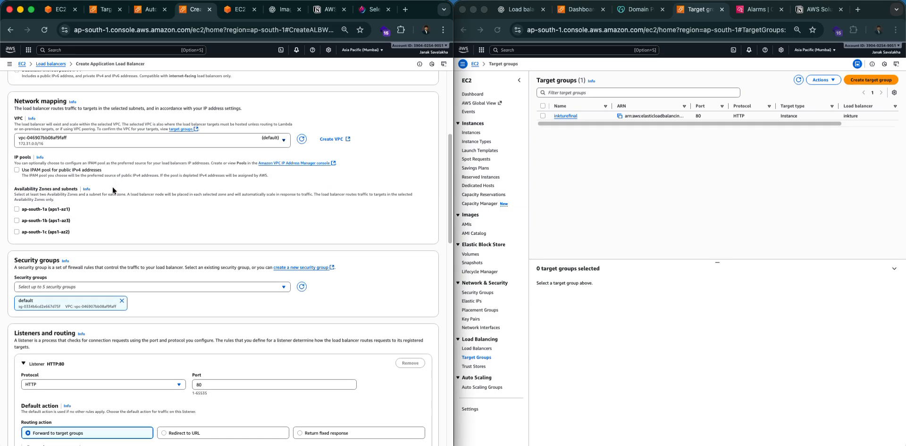
{"action": "scroll", "coordinate": [208, 142], "scroll_direction": "up", "scroll_amount": 5}
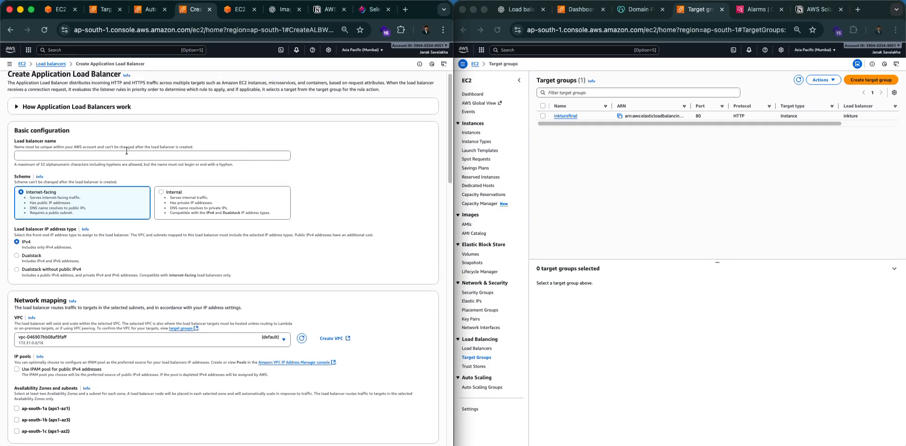
{"action": "left_click", "coordinate": [155, 155]}
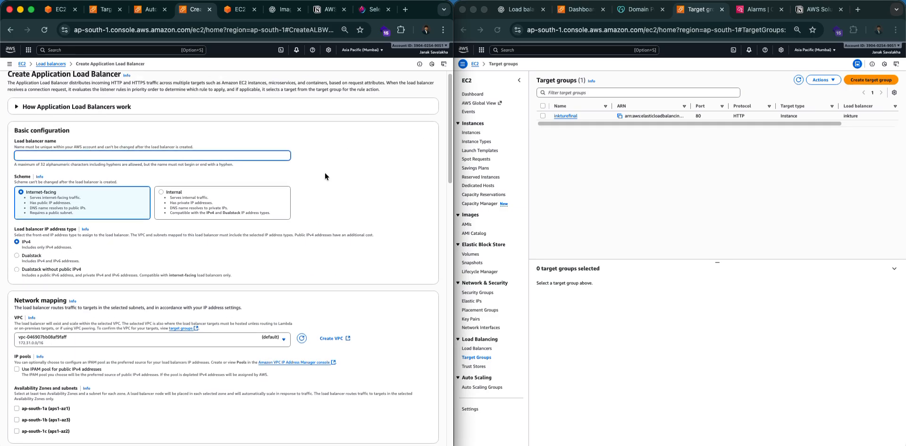
Look over network mapping and the default security group, down to the HTTP:80 listener protocol.
{"action": "scroll", "coordinate": [337, 216], "scroll_direction": "down", "scroll_amount": 2}
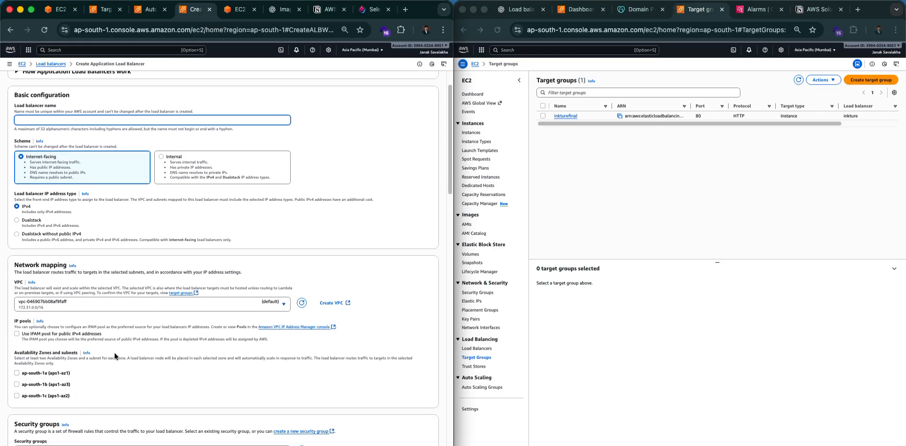
{"action": "scroll", "coordinate": [114, 351], "scroll_direction": "down", "scroll_amount": 2}
{"action": "scroll", "coordinate": [213, 311], "scroll_direction": "down", "scroll_amount": 5}
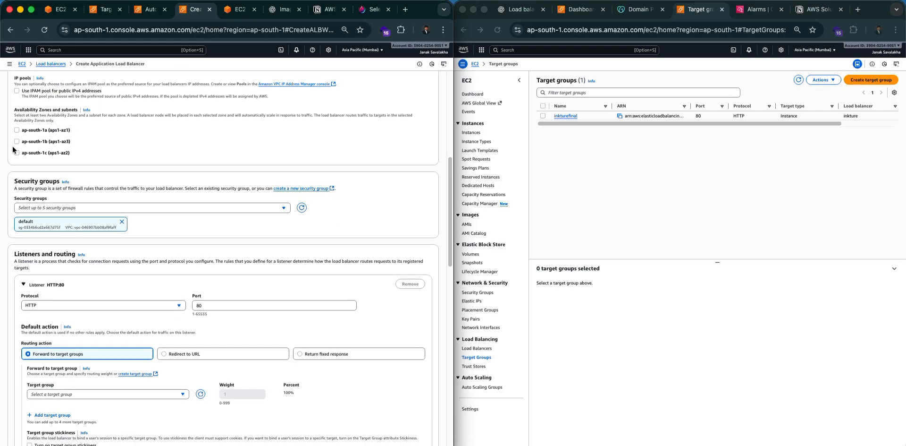
{"action": "scroll", "coordinate": [197, 298], "scroll_direction": "up", "scroll_amount": 5}
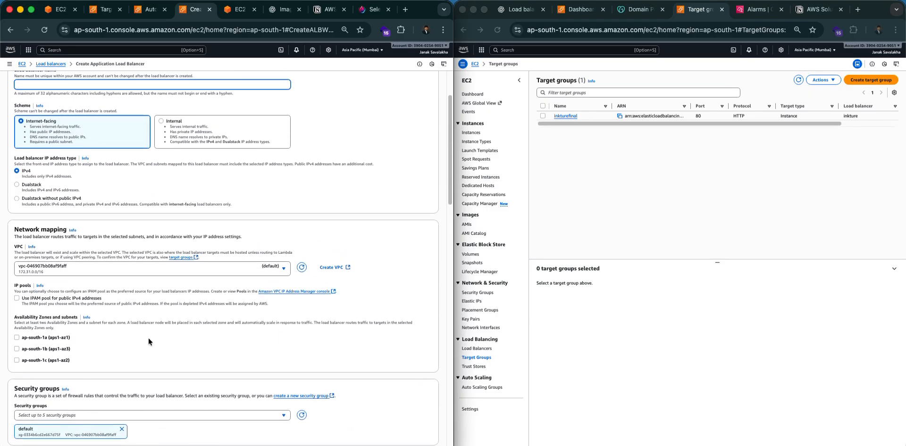
{"action": "scroll", "coordinate": [115, 237], "scroll_direction": "down", "scroll_amount": 8}
{"action": "left_click", "coordinate": [54, 222]}
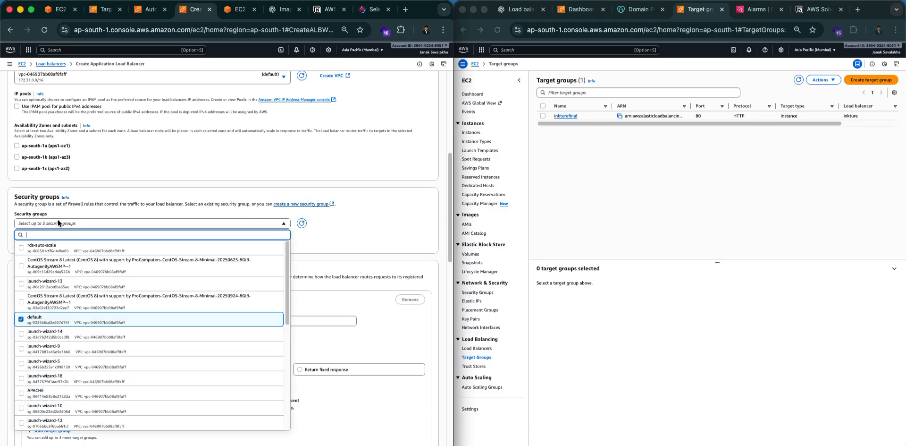
{"action": "left_click", "coordinate": [54, 223]}
{"action": "scroll", "coordinate": [143, 216], "scroll_direction": "down", "scroll_amount": 4}
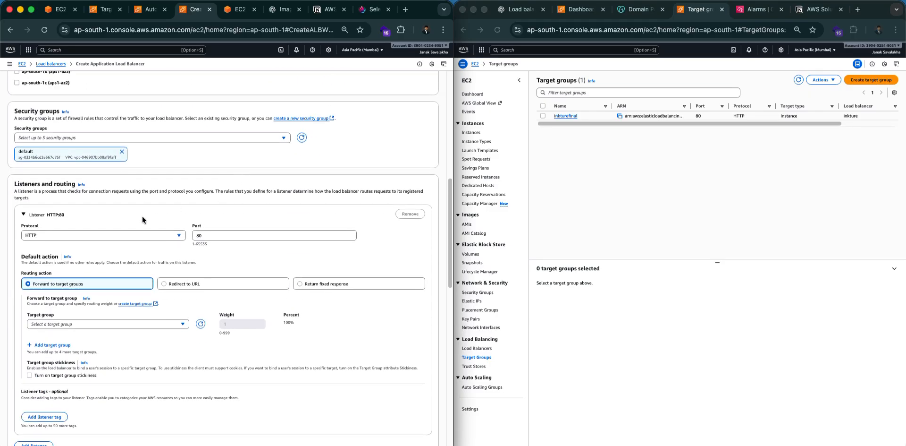
{"action": "left_click", "coordinate": [79, 237]}
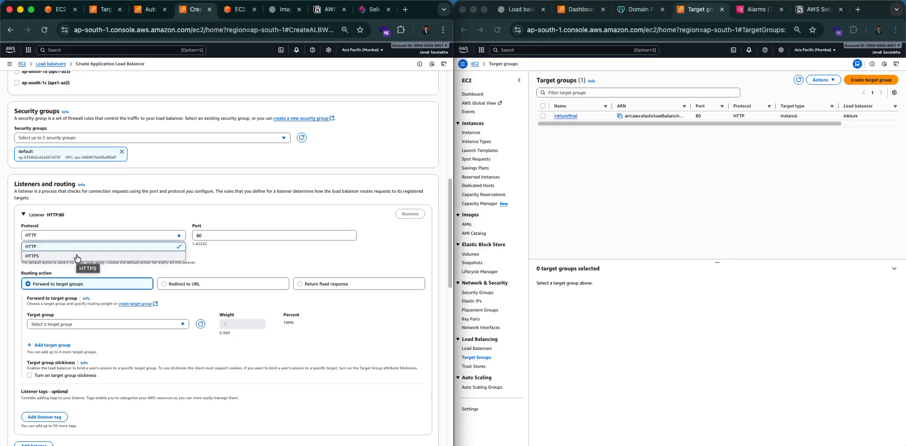
Set the listener to HTTPS:443 with the inkture.innovix.club ACM certificate.
{"action": "left_click", "coordinate": [77, 256]}
{"action": "scroll", "coordinate": [208, 229], "scroll_direction": "down", "scroll_amount": 5}
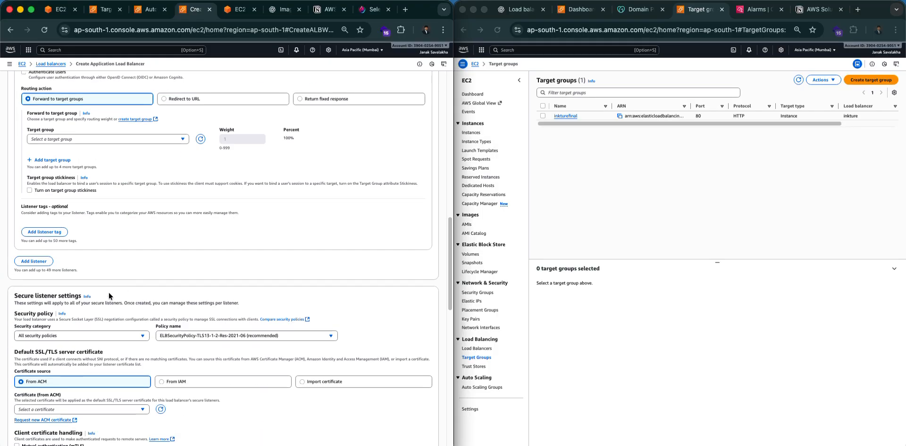
{"action": "scroll", "coordinate": [109, 296], "scroll_direction": "down", "scroll_amount": 3}
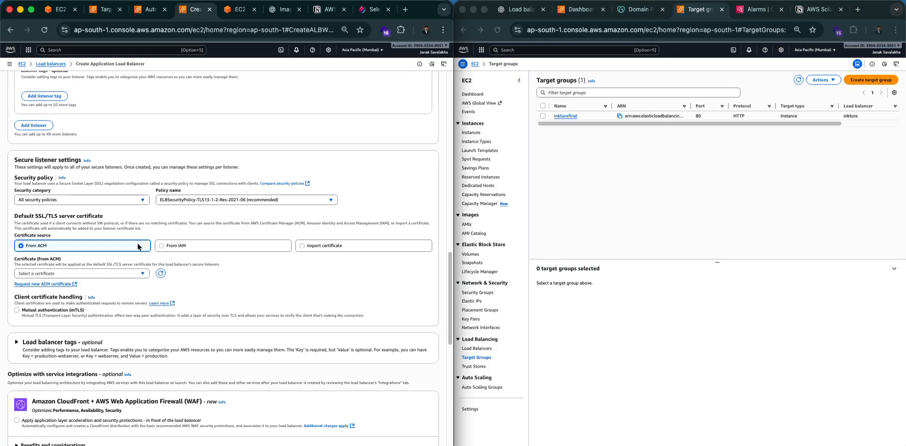
{"action": "left_click", "coordinate": [92, 272]}
{"action": "left_click", "coordinate": [74, 296]}
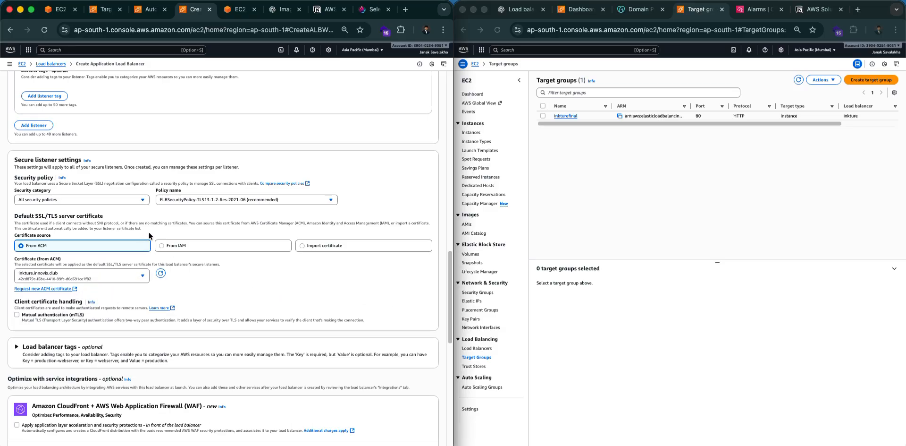
Review the form down to the Summary and cancel creating the load balancer.
{"action": "scroll", "coordinate": [257, 259], "scroll_direction": "up", "scroll_amount": 6}
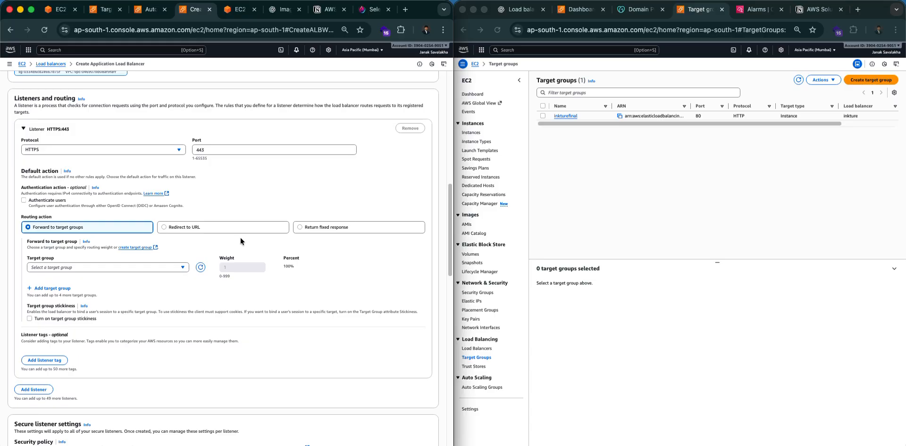
{"action": "scroll", "coordinate": [240, 237], "scroll_direction": "down", "scroll_amount": 15}
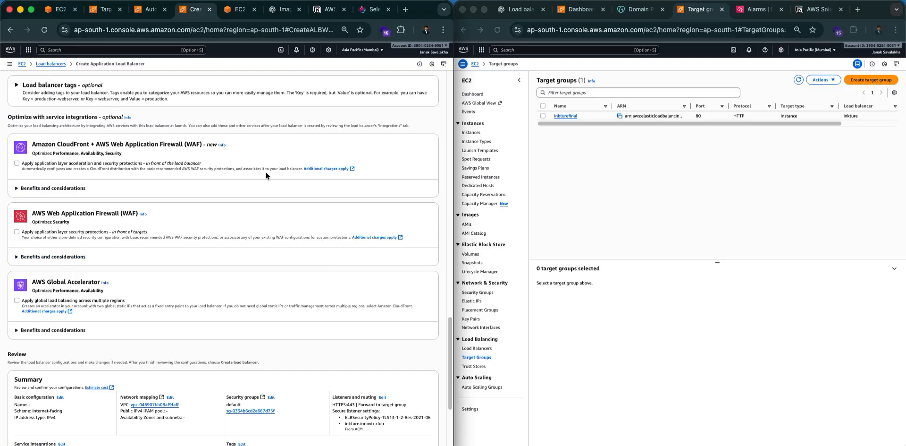
{"action": "scroll", "coordinate": [267, 170], "scroll_direction": "down", "scroll_amount": 5}
{"action": "scroll", "coordinate": [130, 216], "scroll_direction": "up", "scroll_amount": 2}
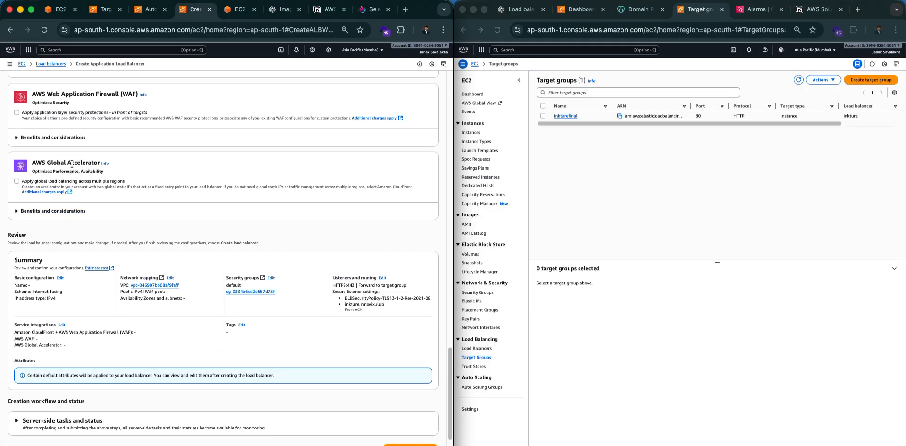
{"action": "scroll", "coordinate": [299, 330], "scroll_direction": "down", "scroll_amount": 1}
{"action": "left_click", "coordinate": [366, 428]}
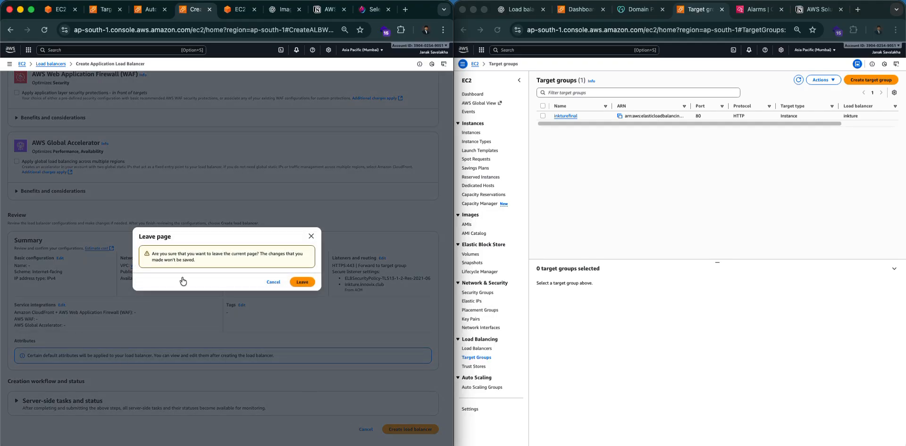
Leave the unfinished load balancer form, view EC2 instances, then switch to CloudWatch alarms.
{"action": "left_click", "coordinate": [302, 282]}
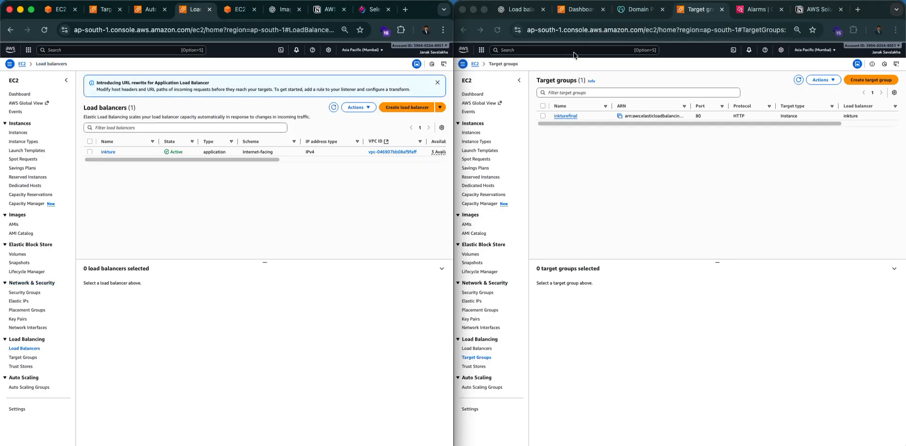
{"action": "left_click", "coordinate": [472, 132]}
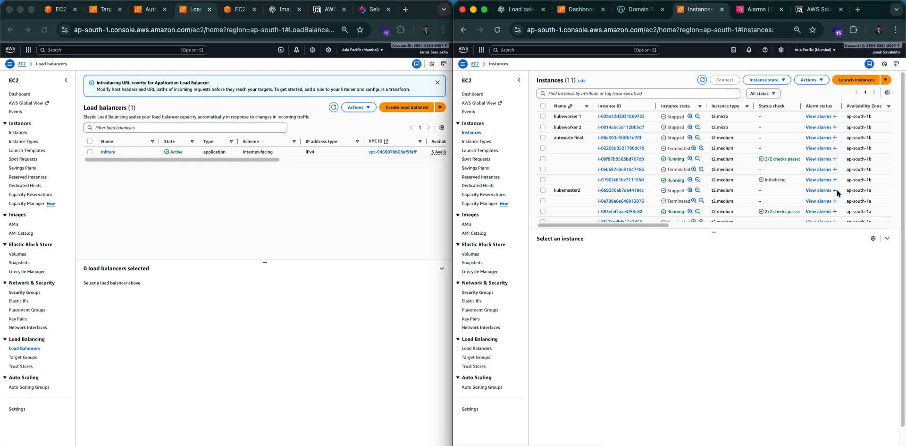
{"action": "scroll", "coordinate": [803, 179], "scroll_direction": "down", "scroll_amount": 1}
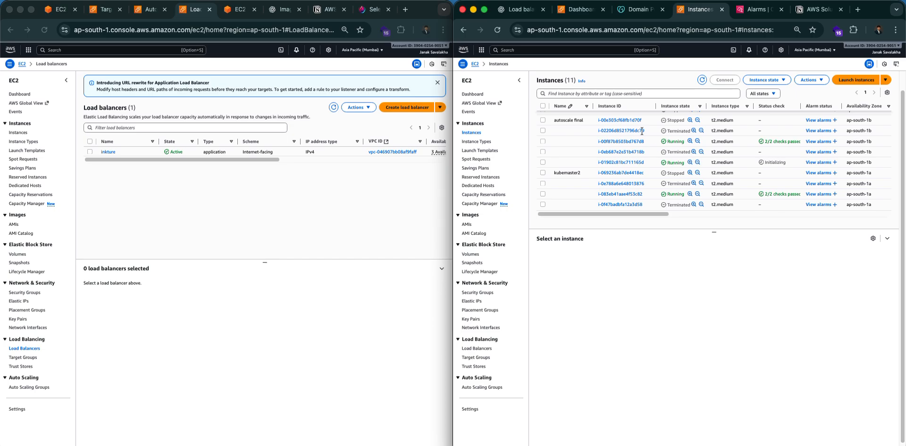
{"action": "left_click", "coordinate": [756, 9]}
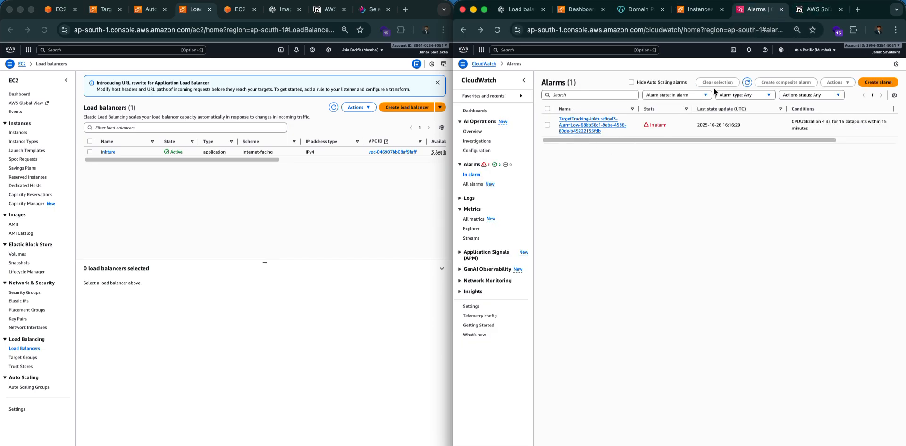
Review the inkturefinal3 TargetTracking low-CPU alarm graph at full width, then return to EC2 Instances.
{"action": "left_click", "coordinate": [587, 128]}
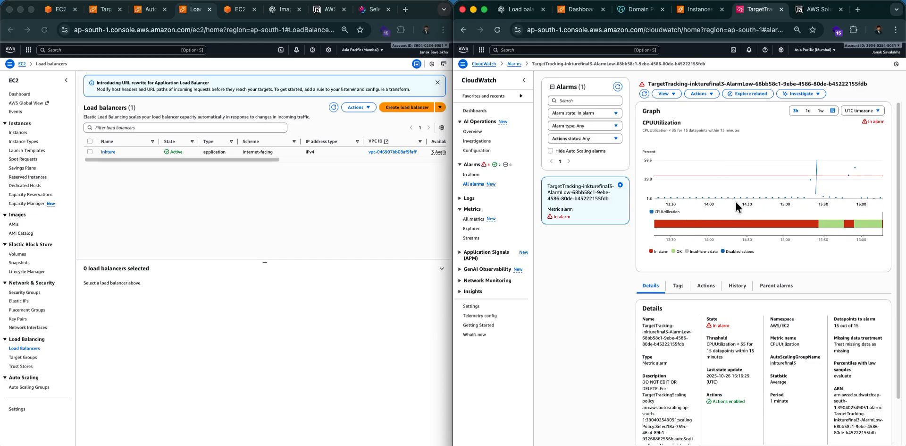
{"action": "left_click", "coordinate": [524, 80]}
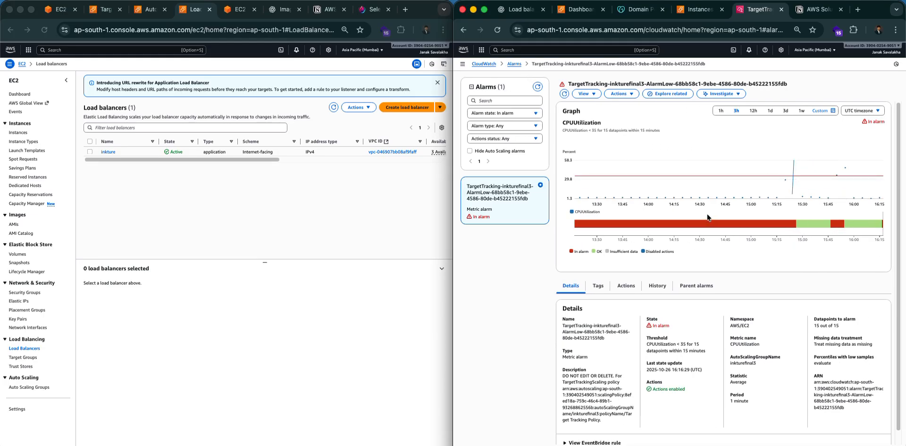
{"action": "left_click_drag", "start_coordinate": [511, 218], "coordinate": [457, 212]}
{"action": "left_click", "coordinate": [382, 217]}
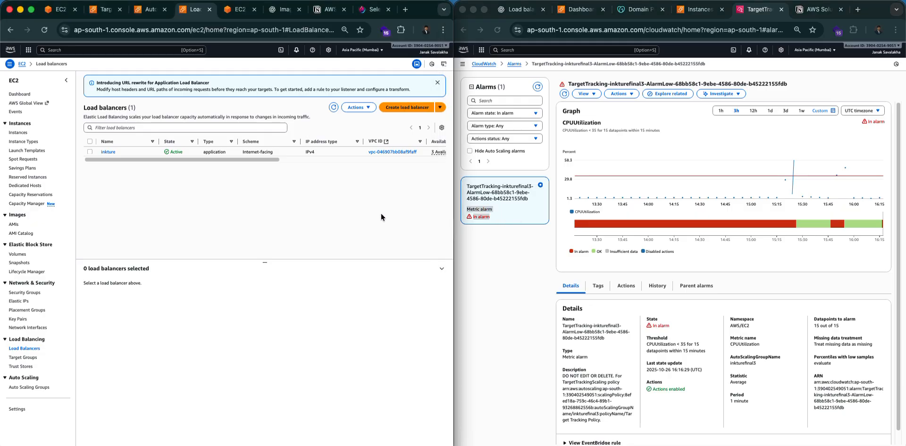
{"action": "left_click", "coordinate": [626, 8]}
{"action": "left_click", "coordinate": [698, 9]}
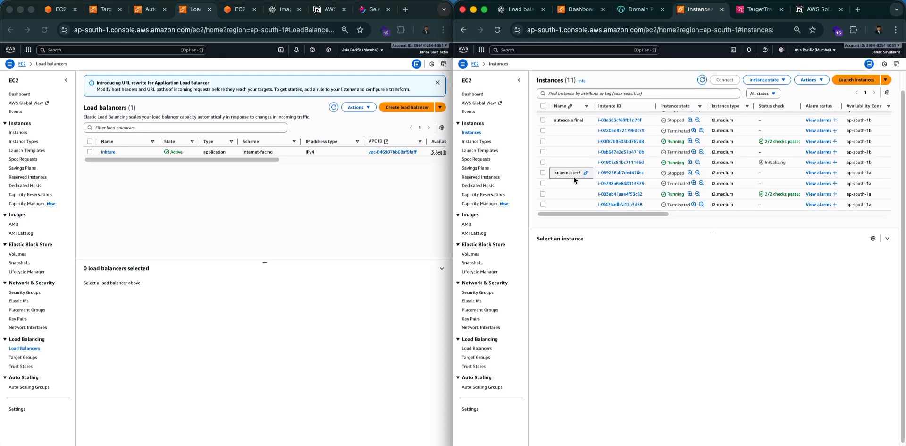
Show the details of instance i-083eb41aae4f53c82 in the Instances list.
{"action": "left_click", "coordinate": [543, 194]}
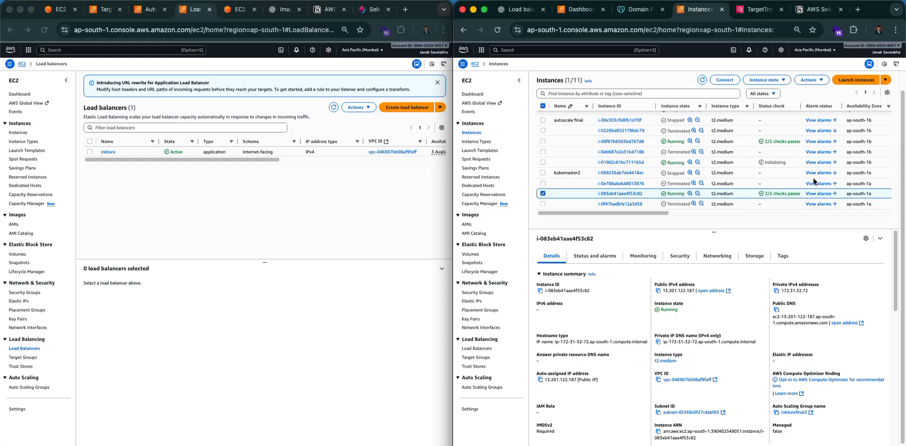
{"action": "left_click", "coordinate": [542, 194]}
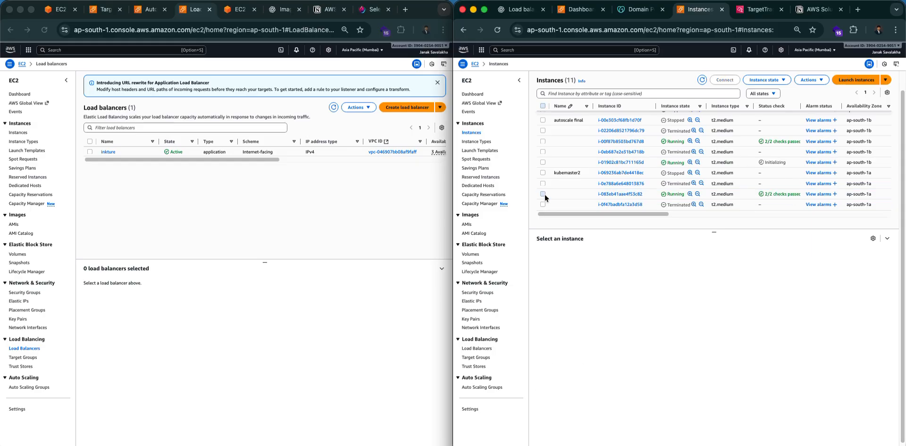
{"action": "left_click", "coordinate": [542, 194]}
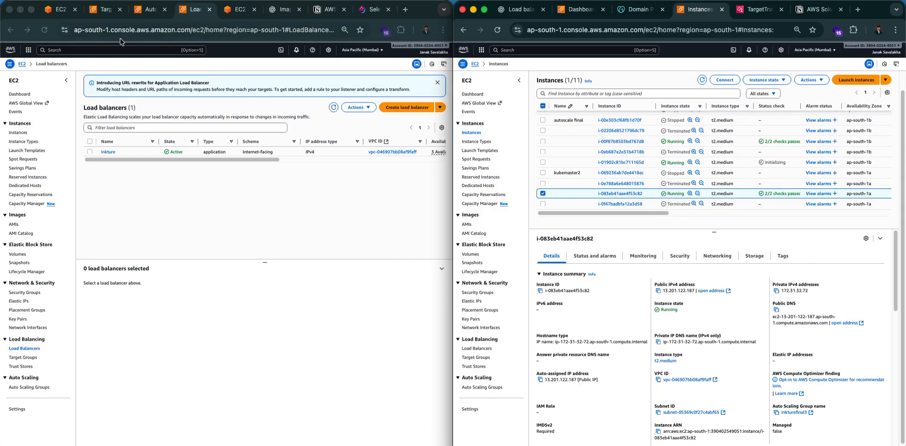
Refresh health for the inkturefinal target group's three registered port-80 targets.
{"action": "left_click", "coordinate": [95, 13]}
{"action": "left_click", "coordinate": [95, 14]}
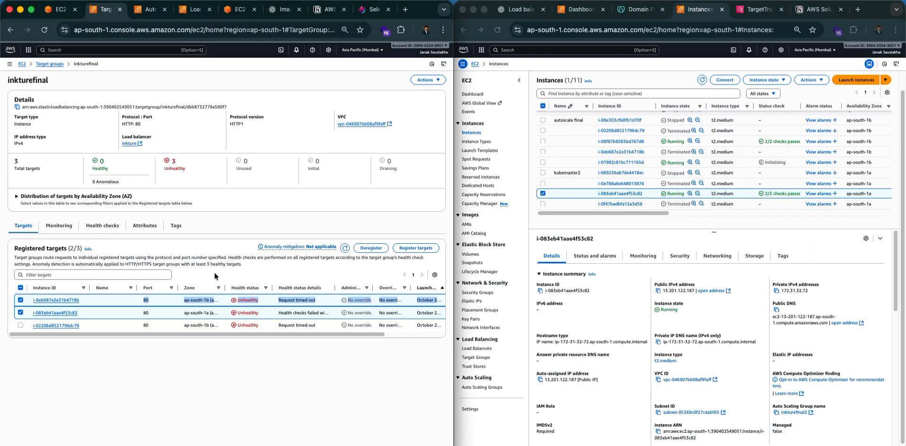
{"action": "left_click", "coordinate": [347, 251]}
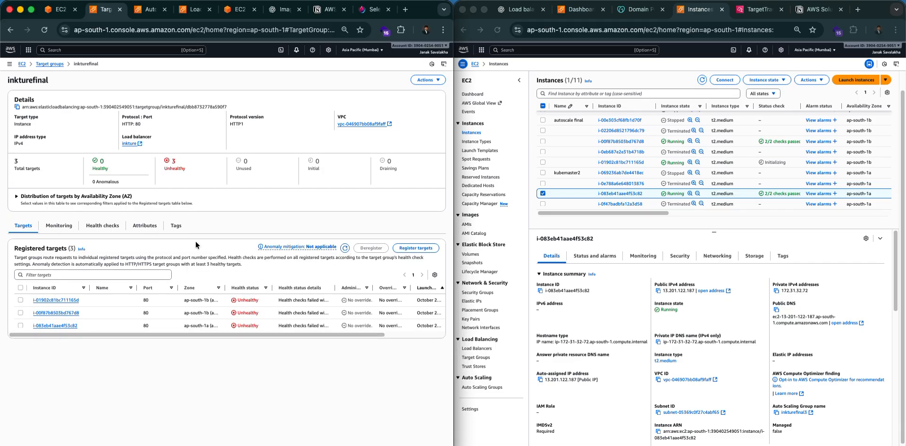
Load the inkTure admin dashboard at inkture.innovix.club in a new tab.
{"action": "left_click", "coordinate": [858, 10]}
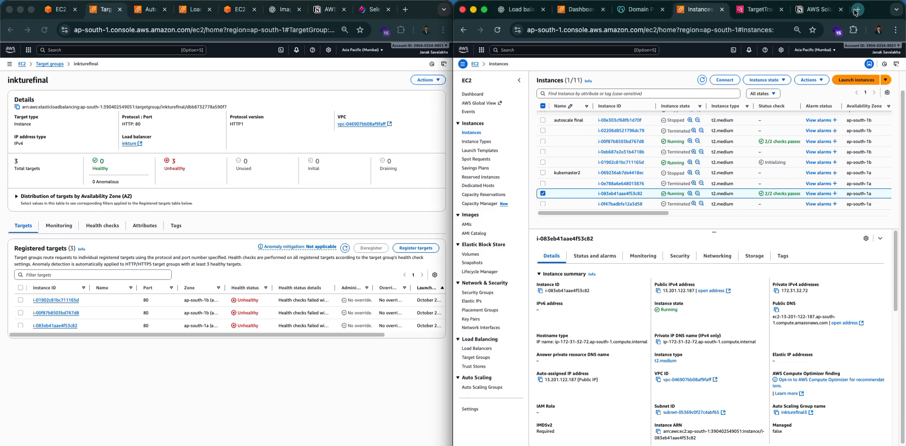
{"action": "type", "text": "in"}
{"action": "key", "text": "Right"}
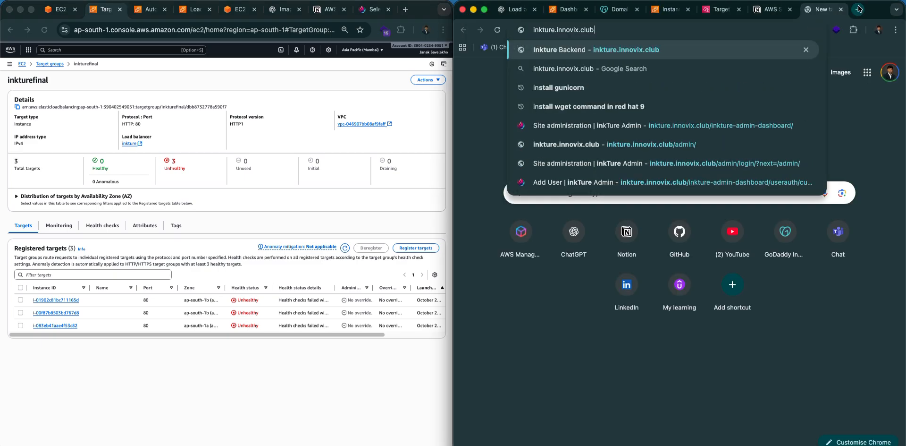
{"action": "key", "text": "Down"}
{"action": "key", "text": "Down"}
{"action": "key", "text": "Down"}
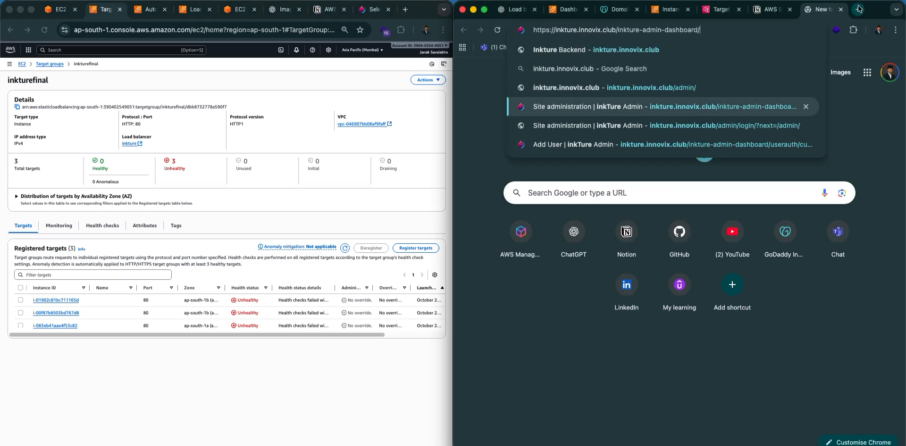
{"action": "key", "text": "Return"}
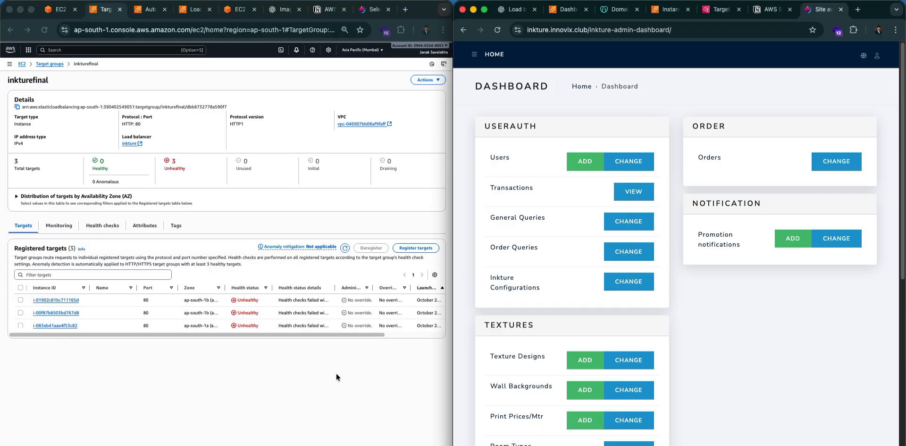
{"action": "scroll", "coordinate": [569, 175], "scroll_direction": "down", "scroll_amount": 5}
{"action": "scroll", "coordinate": [585, 189], "scroll_direction": "up", "scroll_amount": 5}
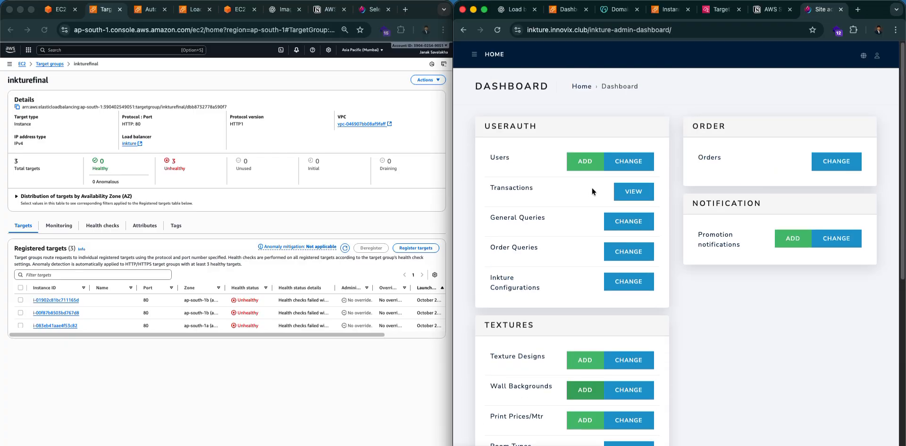
{"action": "scroll", "coordinate": [594, 184], "scroll_direction": "down", "scroll_amount": 5}
{"action": "scroll", "coordinate": [594, 188], "scroll_direction": "up", "scroll_amount": 5}
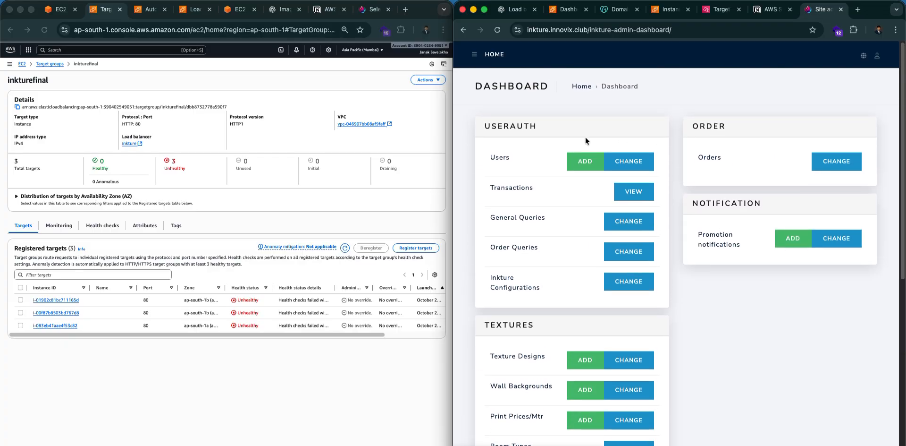
Start a new user, autofill the form from a saved entry and edit the email address.
{"action": "left_click", "coordinate": [585, 161]}
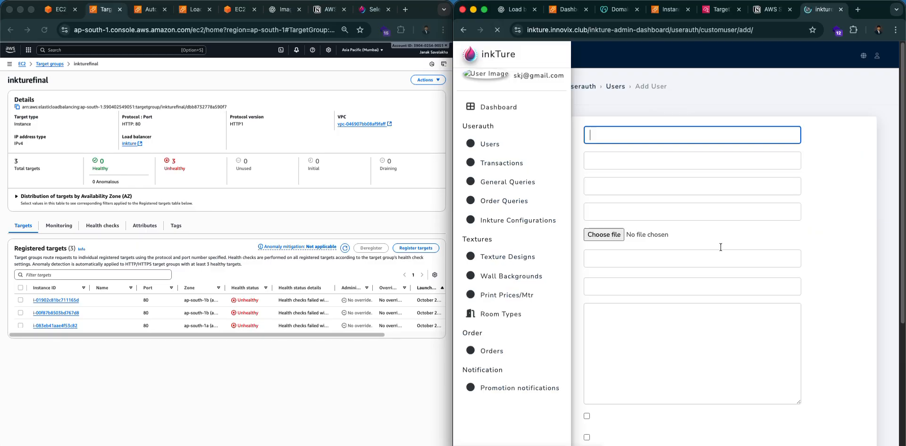
{"action": "left_click", "coordinate": [691, 136]}
{"action": "left_click", "coordinate": [666, 154]}
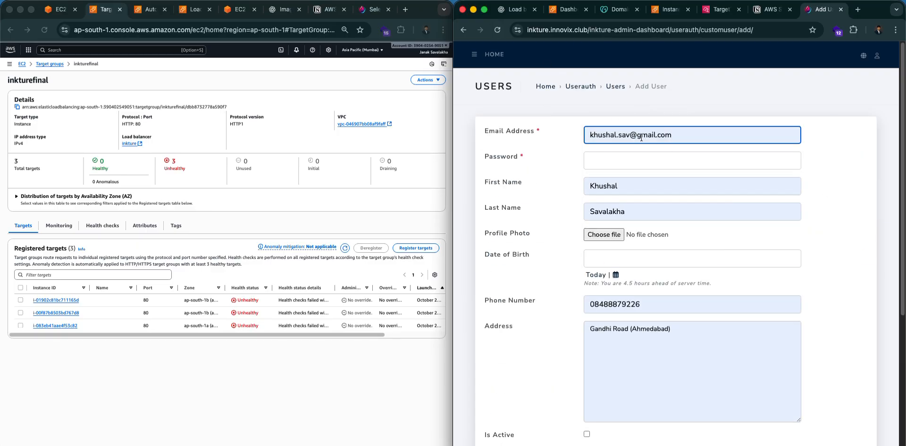
{"action": "left_click", "coordinate": [641, 137]}
{"action": "key", "text": "BackSpace"}
{"action": "type", "text": "yop"}
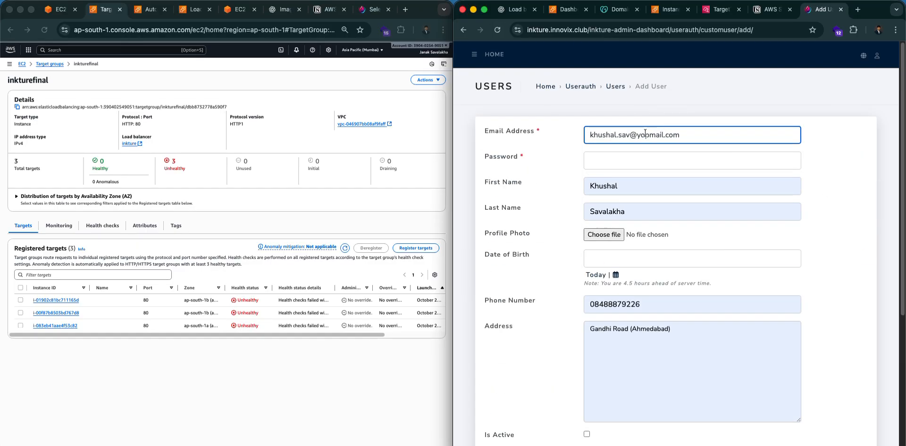
{"action": "type", "text": "wqdwsedsadxcsa"}
Copy the email address into the password field and begin choosing a profile photo.
{"action": "left_click", "coordinate": [630, 156]}
{"action": "left_click", "coordinate": [631, 128]}
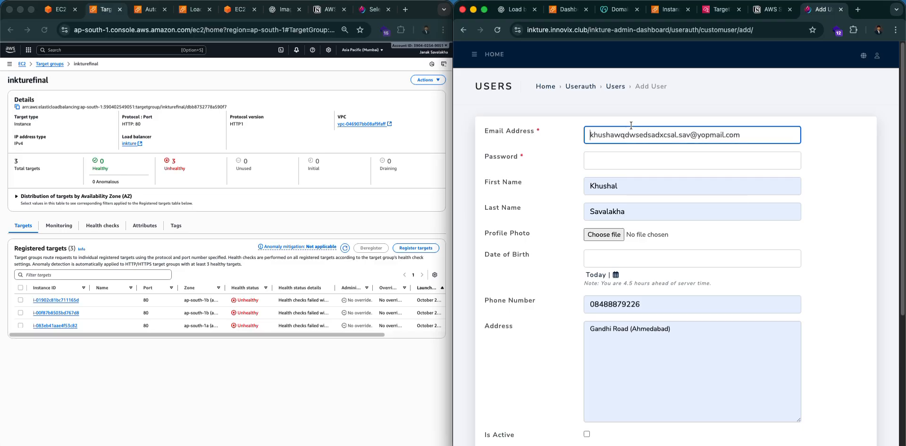
{"action": "key", "text": "super+a"}
{"action": "key", "text": "super+c"}
{"action": "left_click", "coordinate": [617, 161]}
{"action": "key", "text": "super+v"}
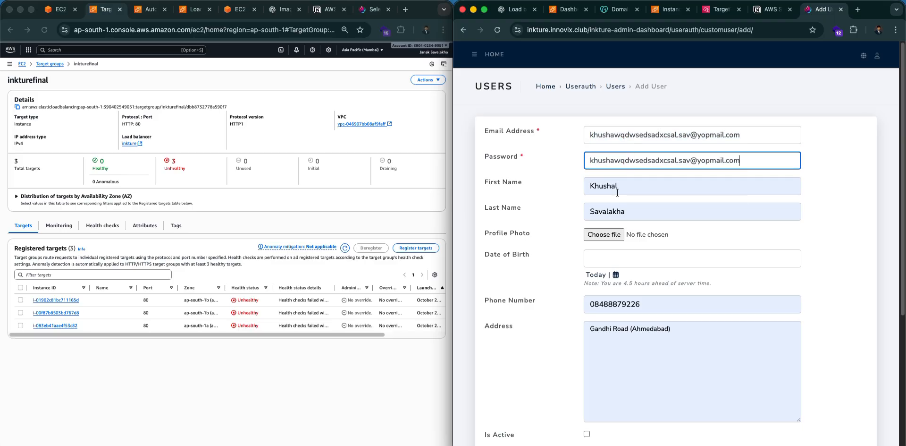
{"action": "left_click", "coordinate": [604, 234]}
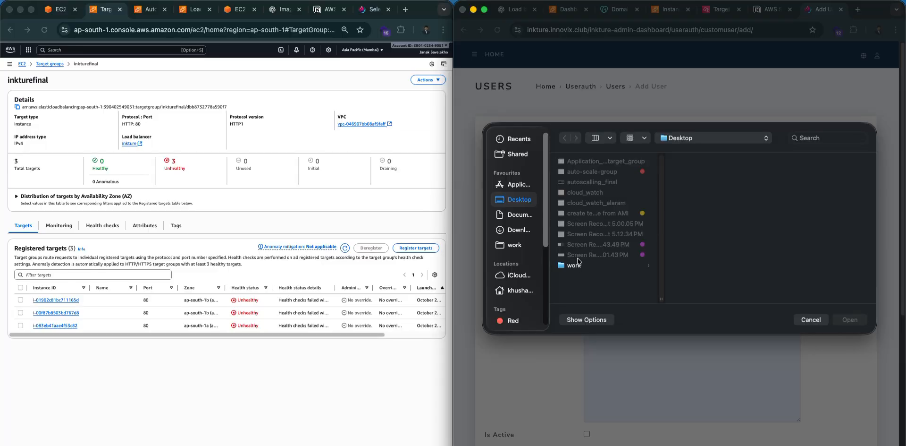
Choose the WhatsApp image from Downloads as the new user's profile photo.
{"action": "left_click", "coordinate": [519, 213]}
{"action": "left_click", "coordinate": [520, 199]}
{"action": "left_click", "coordinate": [517, 229]}
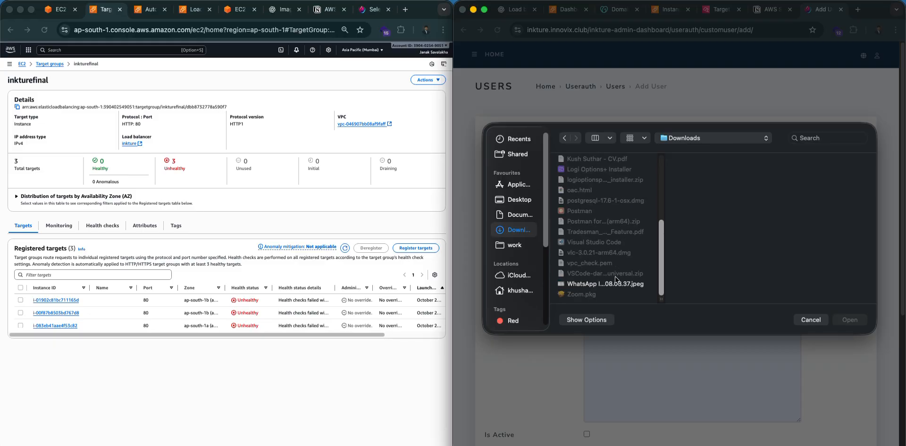
{"action": "left_click", "coordinate": [850, 319]}
Make the user a superuser, save it, and return to the EC2 Instances page.
{"action": "left_click", "coordinate": [646, 258]}
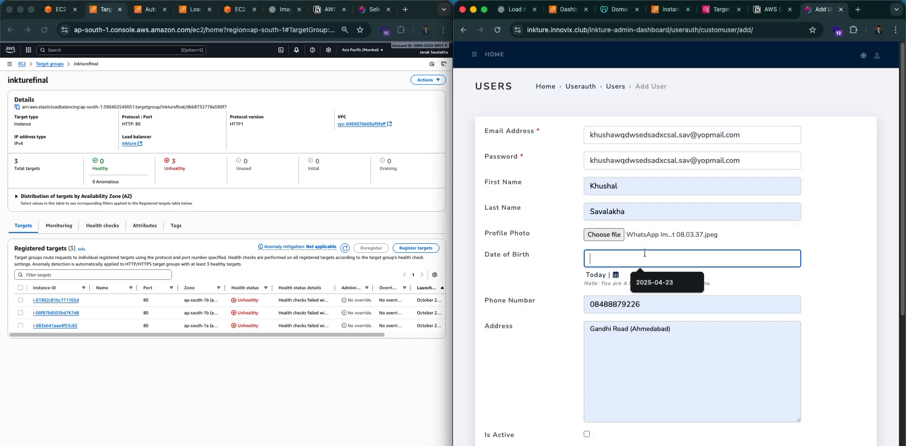
{"action": "scroll", "coordinate": [655, 270], "scroll_direction": "down", "scroll_amount": 5}
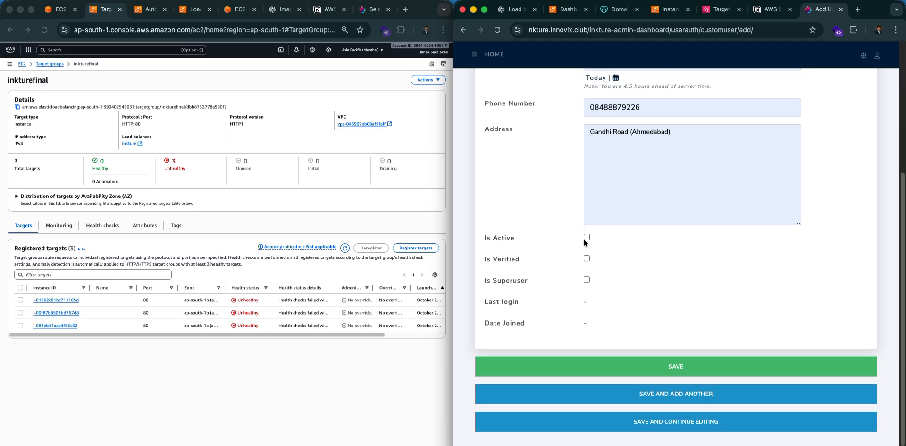
{"action": "left_click", "coordinate": [587, 279]}
{"action": "left_click", "coordinate": [659, 366]}
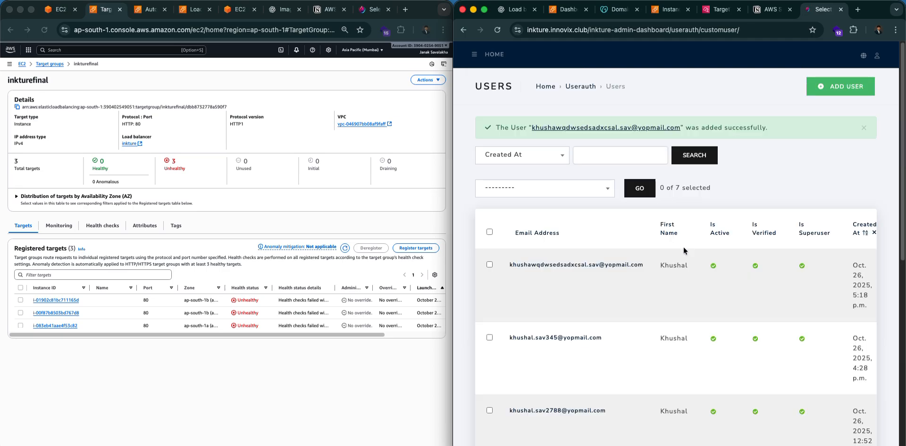
{"action": "left_click", "coordinate": [491, 266]}
{"action": "left_click", "coordinate": [665, 14]}
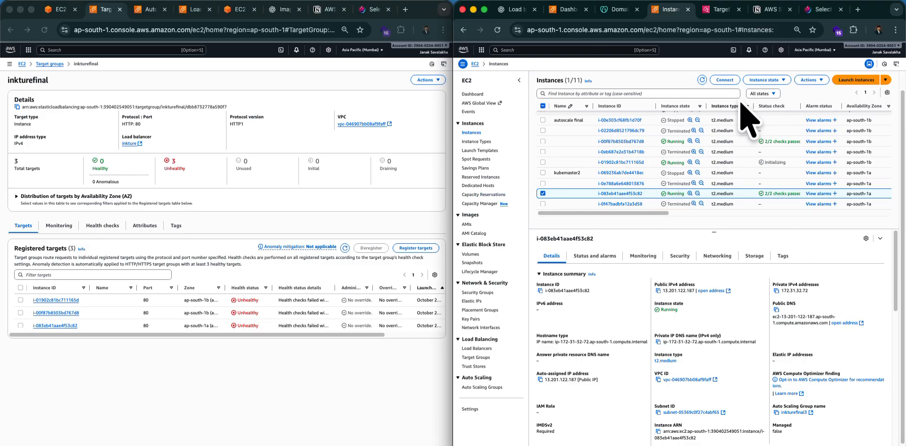
Add i-01902c81bc711165d to the monitoring charts and highlight the stress command in the terminal.
{"action": "left_click", "coordinate": [542, 162]}
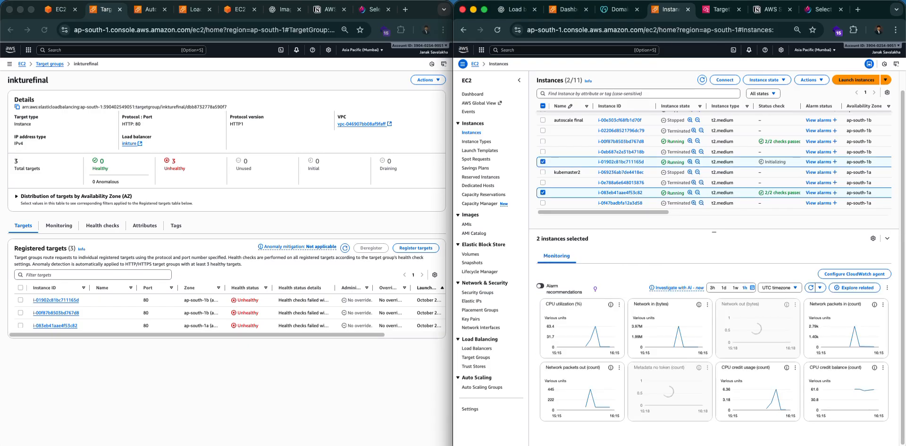
{"action": "left_click", "coordinate": [238, 10]}
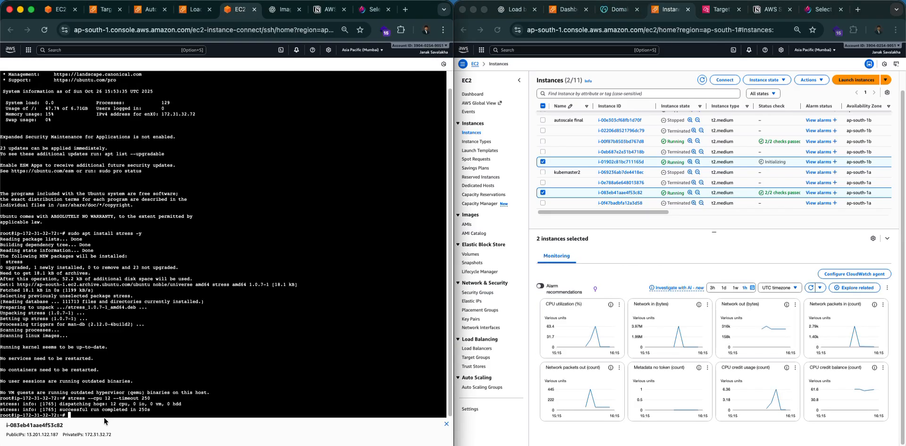
{"action": "left_click_drag", "start_coordinate": [52, 398], "coordinate": [155, 398]}
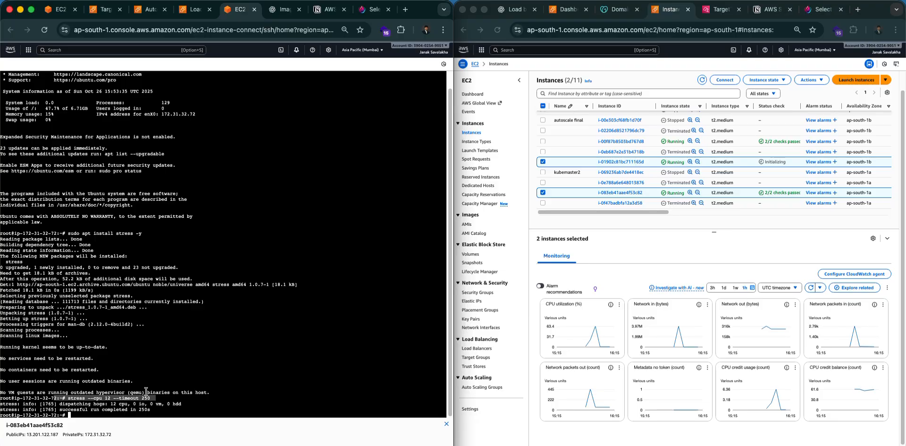